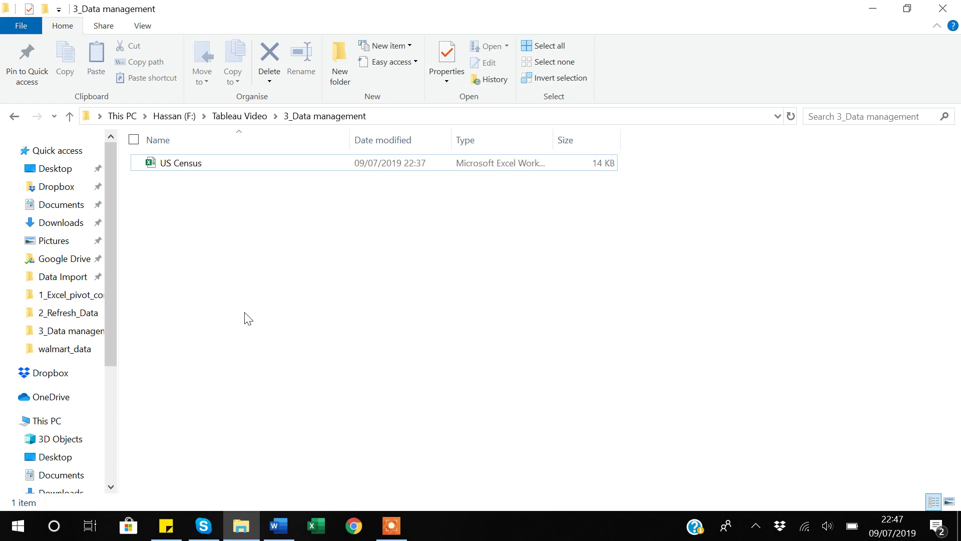
Open the US Census workbook from the 3_Data management folder and examine the Country column from its header to its last entry
click(190, 171)
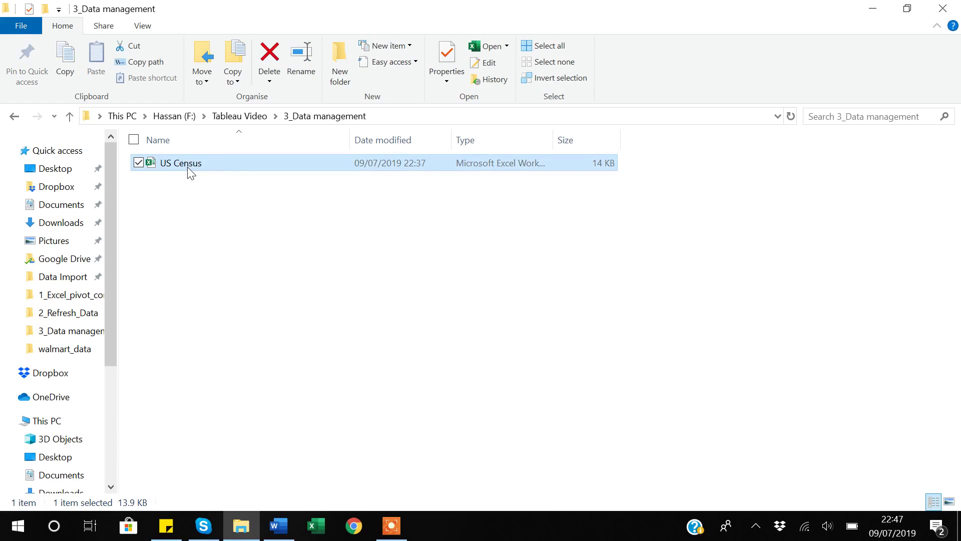
double_click(190, 170)
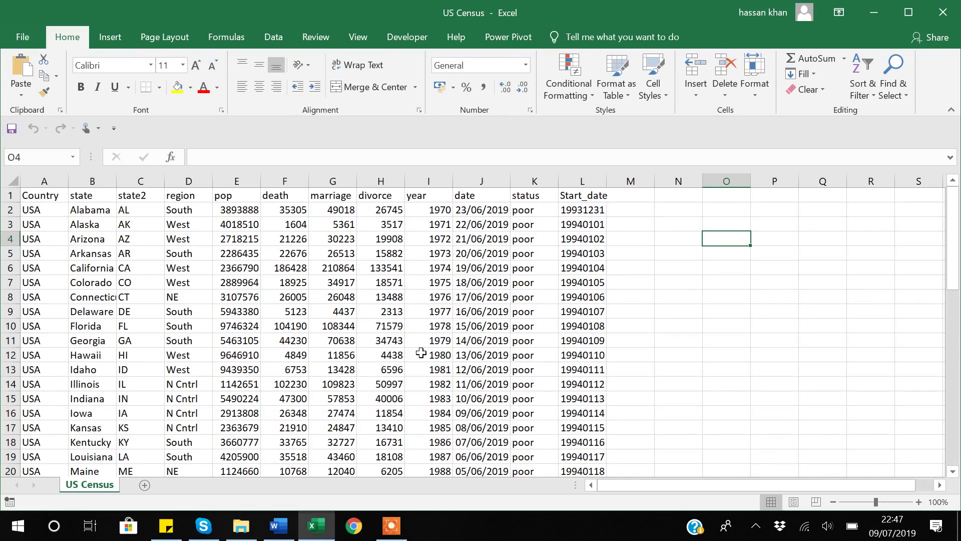
click(53, 196)
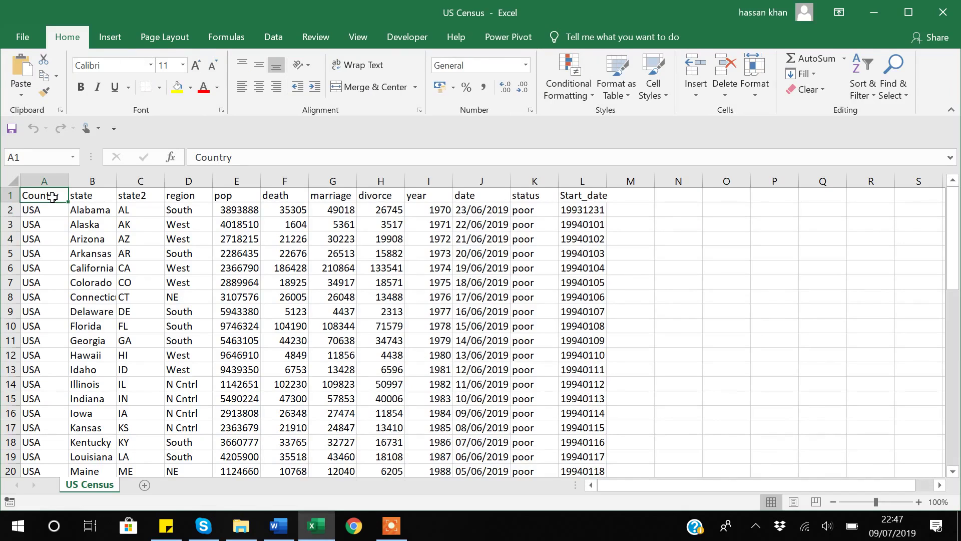
key(Down)
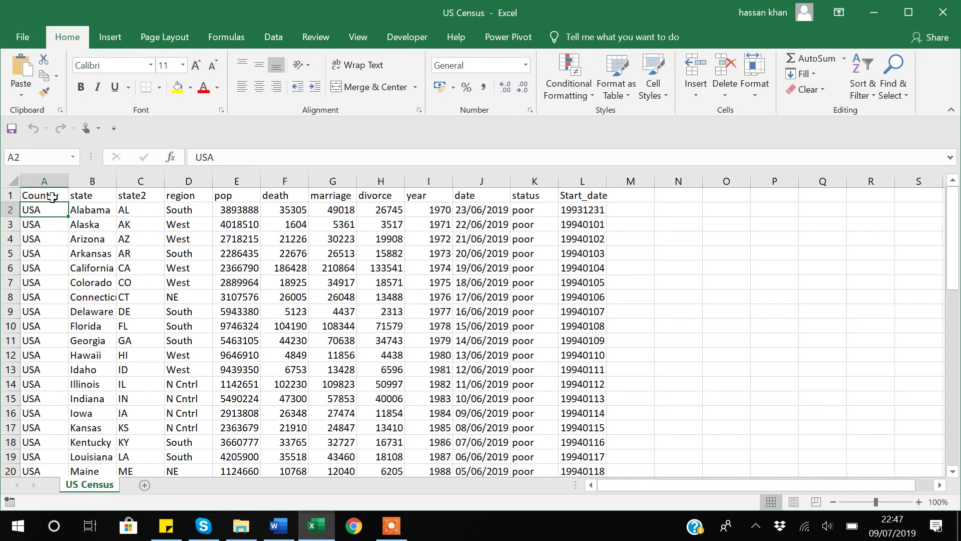
key(ctrl+Down)
key(ctrl+Up)
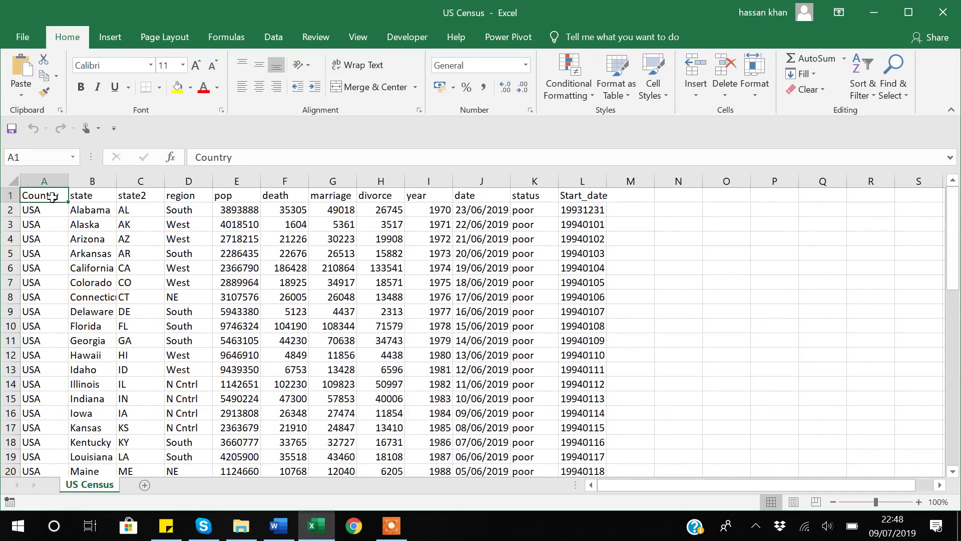
Examine the headers and first entries of the state, state2 and region columns
key(Right)
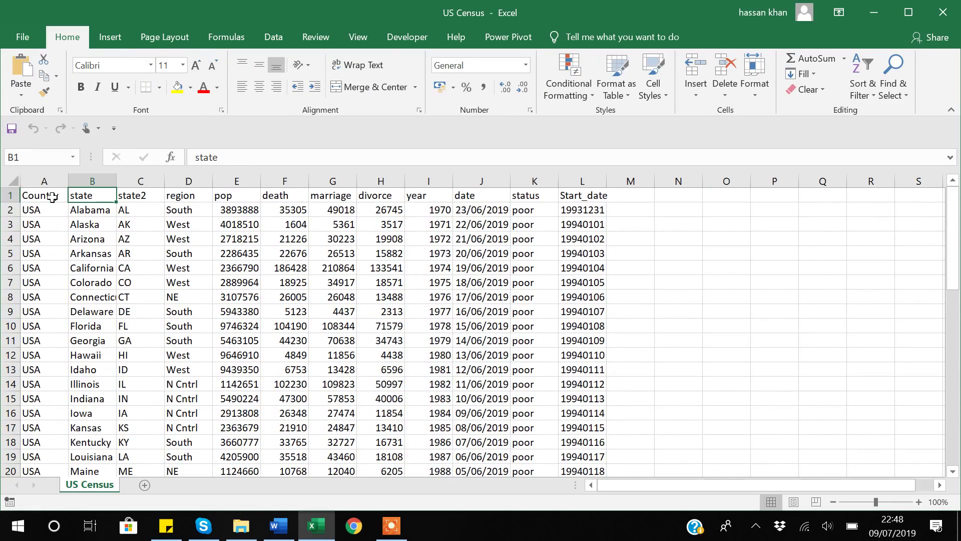
key(Down)
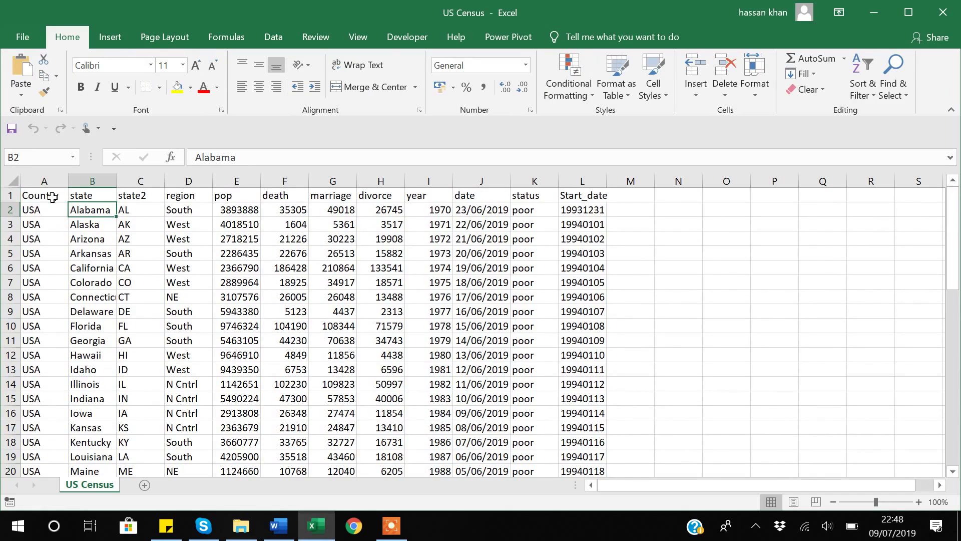
key(Up)
key(Right)
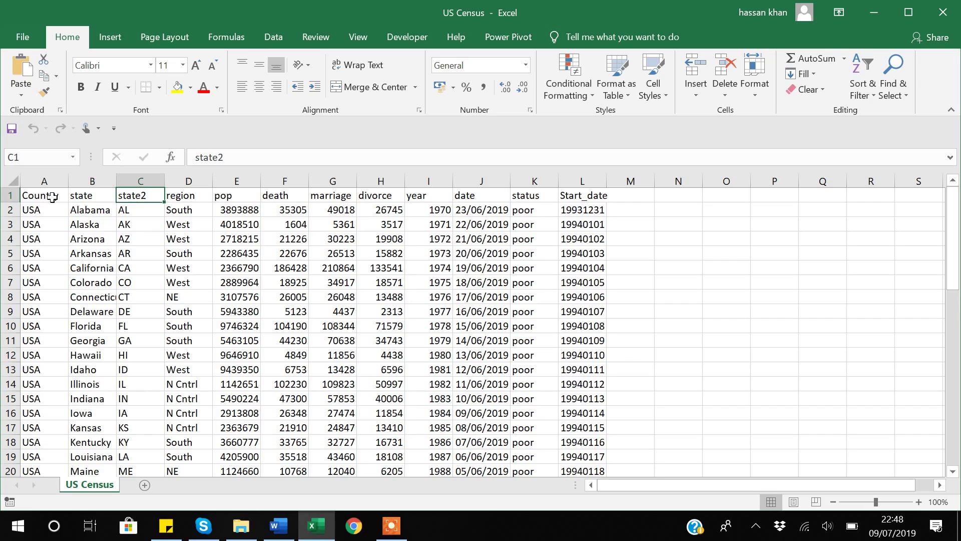
key(Down)
key(Left)
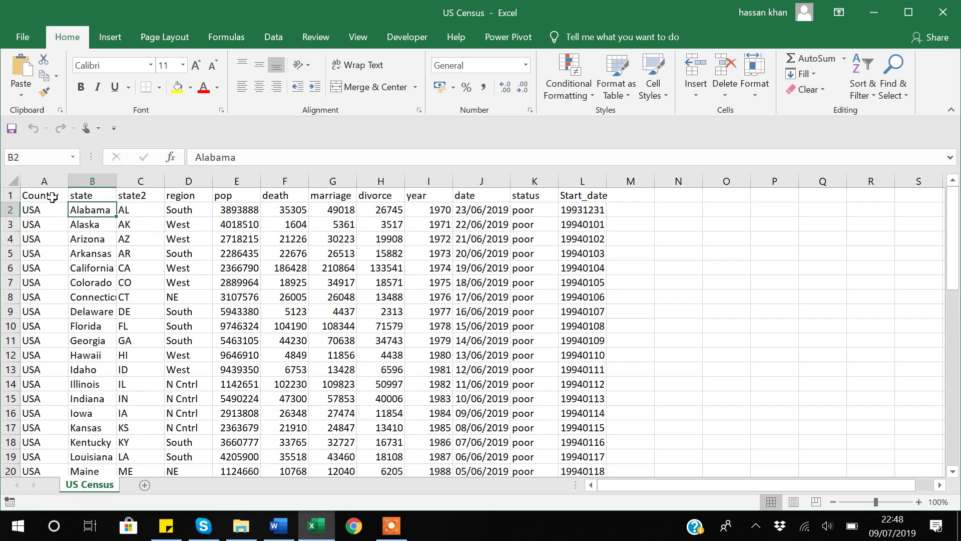
key(Right)
key(Up)
key(Right)
key(Down)
key(Up)
key(Right)
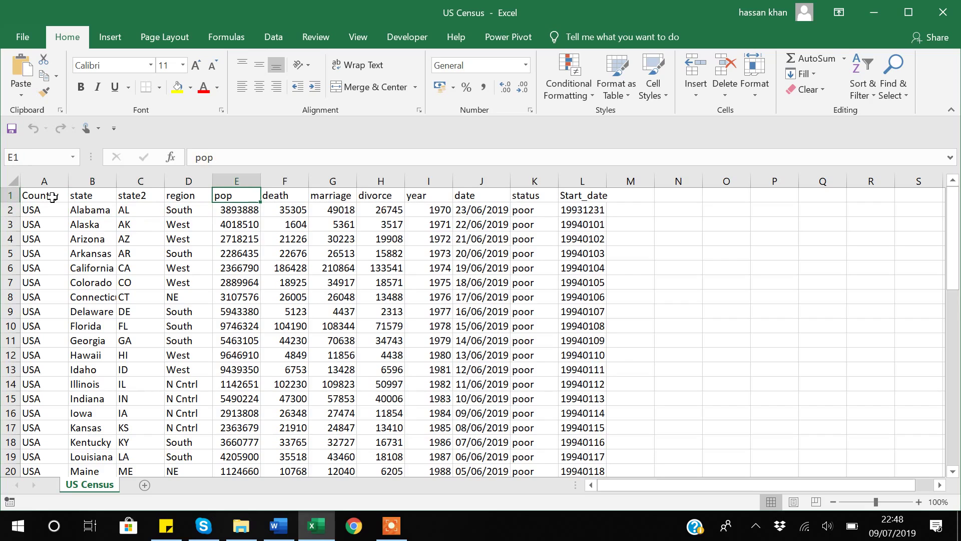
Review the remaining columns from pop to Start_date, checking sample entries under date, status and Start_date
key(Right)
key(Right)
key(Right)
key(Right)
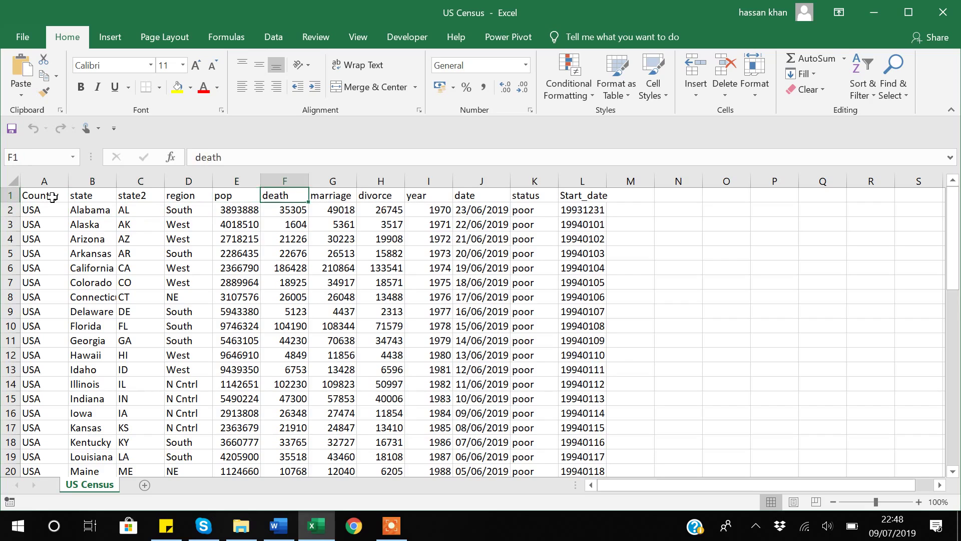
key(Right)
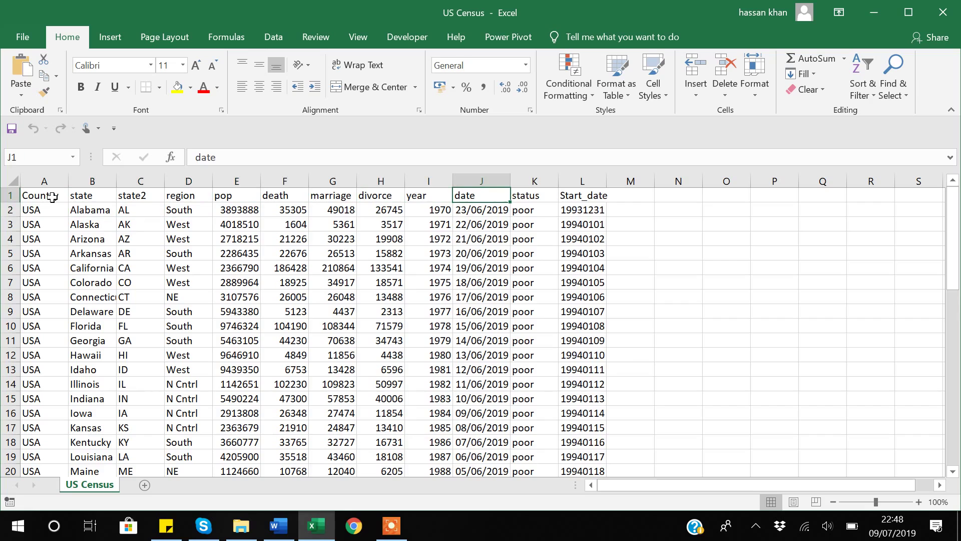
key(Down)
key(Up)
key(Right)
key(Down)
key(Down)
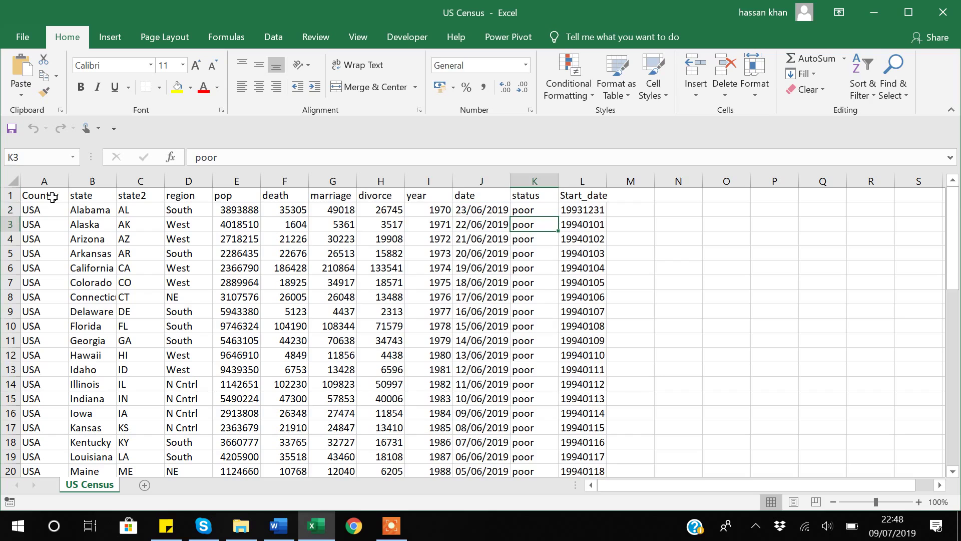
key(Up)
key(Right)
key(Up)
key(Left)
key(Right)
key(Left)
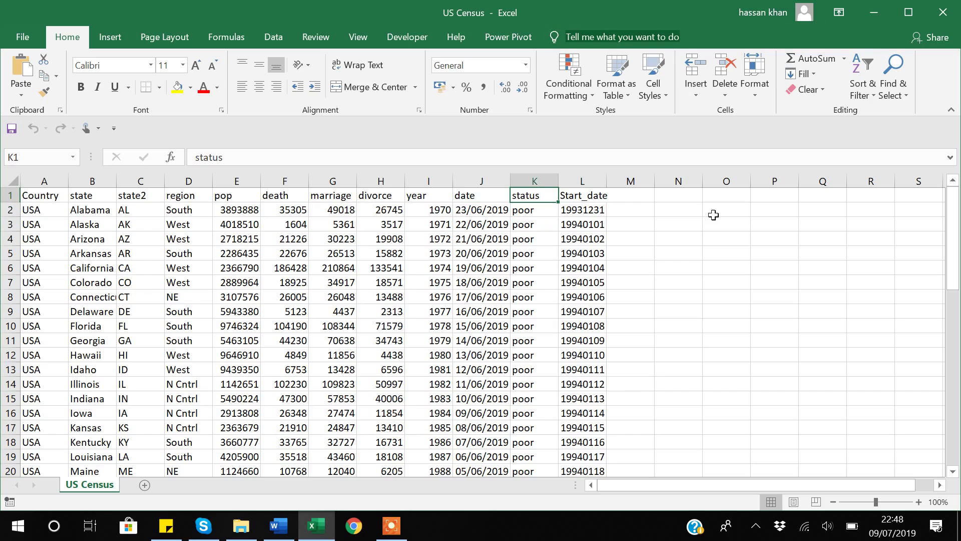
Close the US Census workbook and launch Tableau Public 2019.2 from the desktop
click(943, 14)
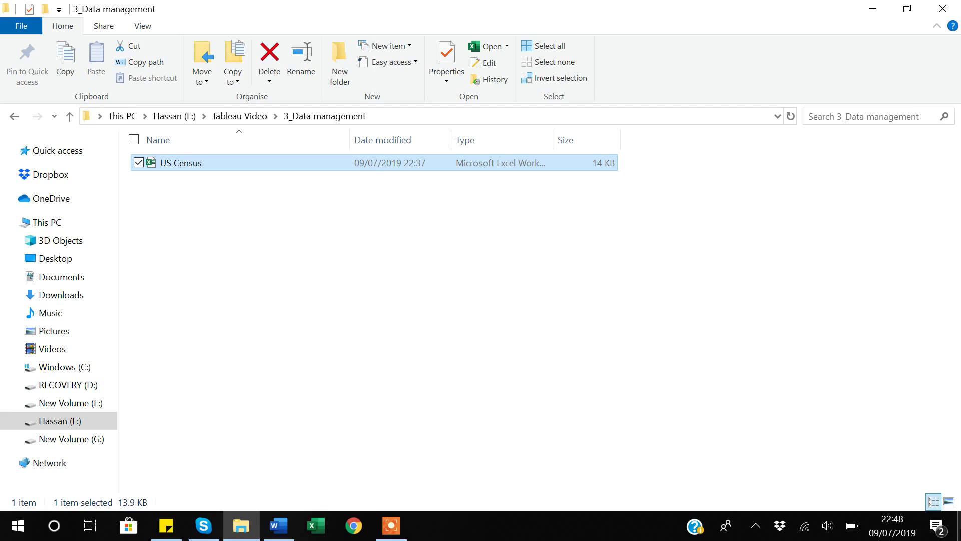
click(958, 525)
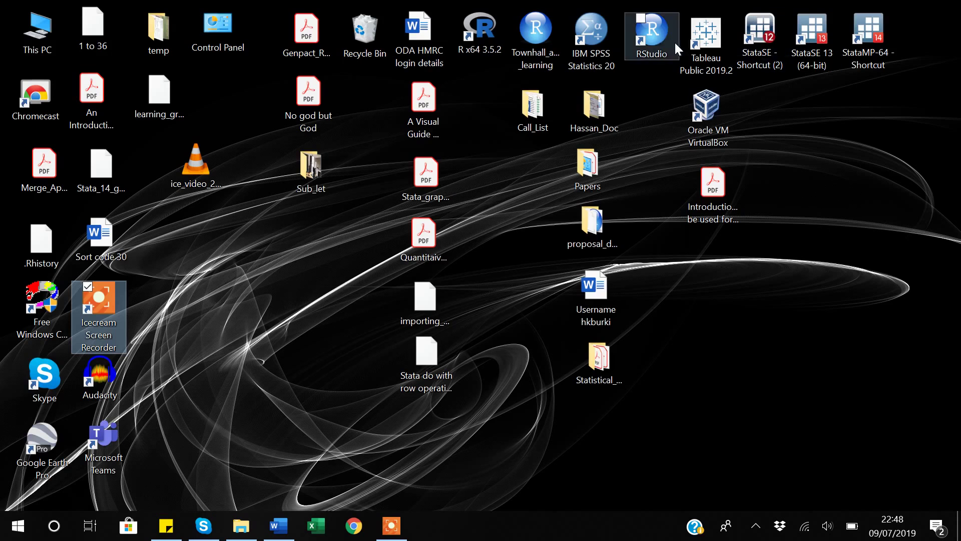
click(698, 45)
double_click(697, 45)
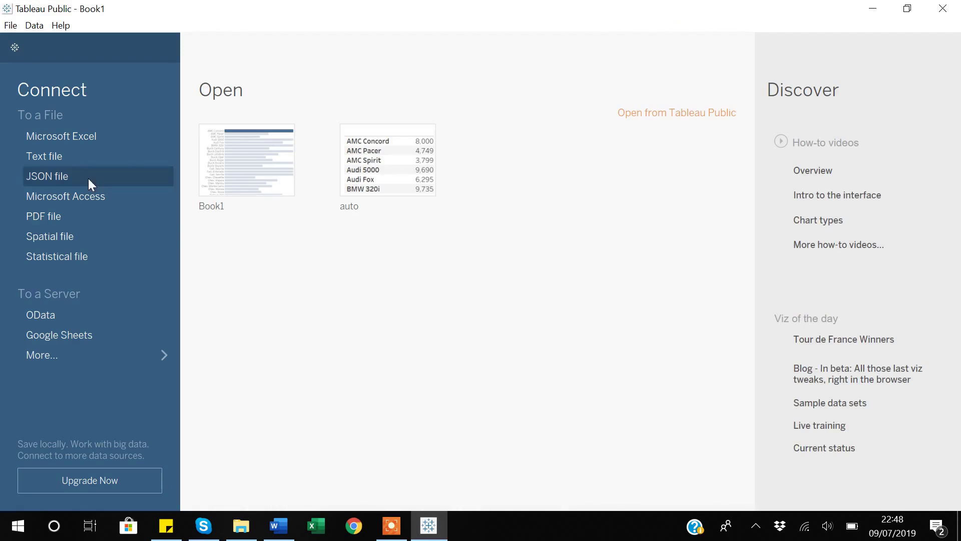
Connect to the US Census Microsoft Excel file as the data source
click(67, 135)
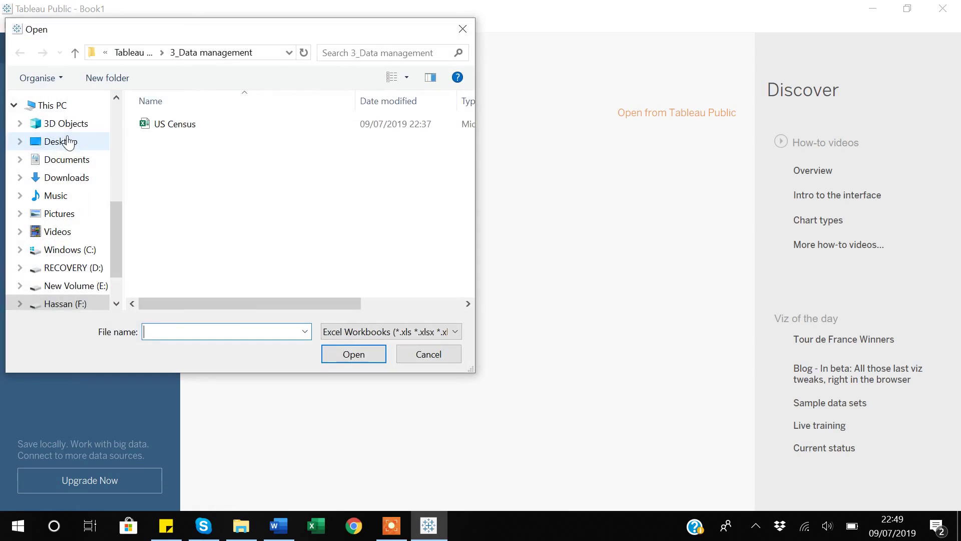
click(170, 126)
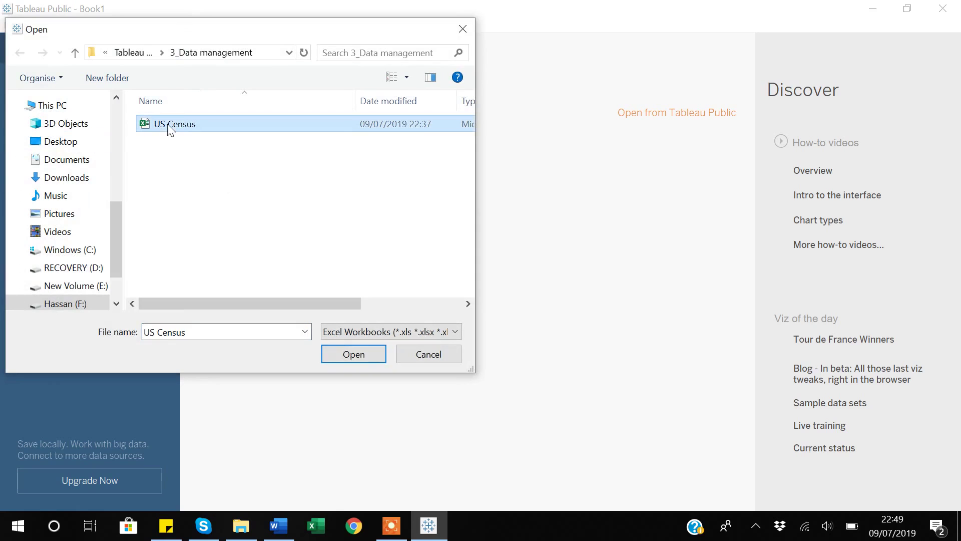
click(346, 356)
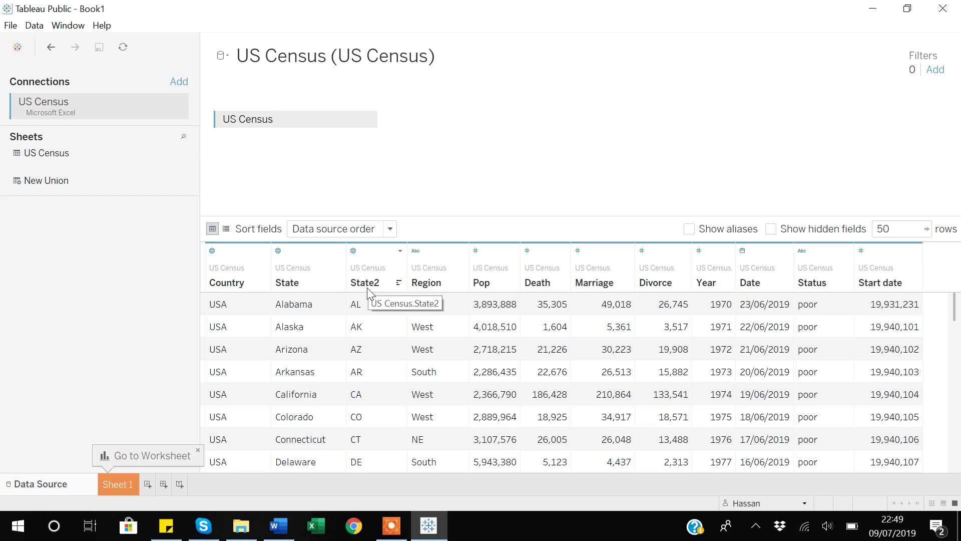
Reopen the US Census workbook in Excel and compare its column headers with the field names in the Tableau data source
click(240, 532)
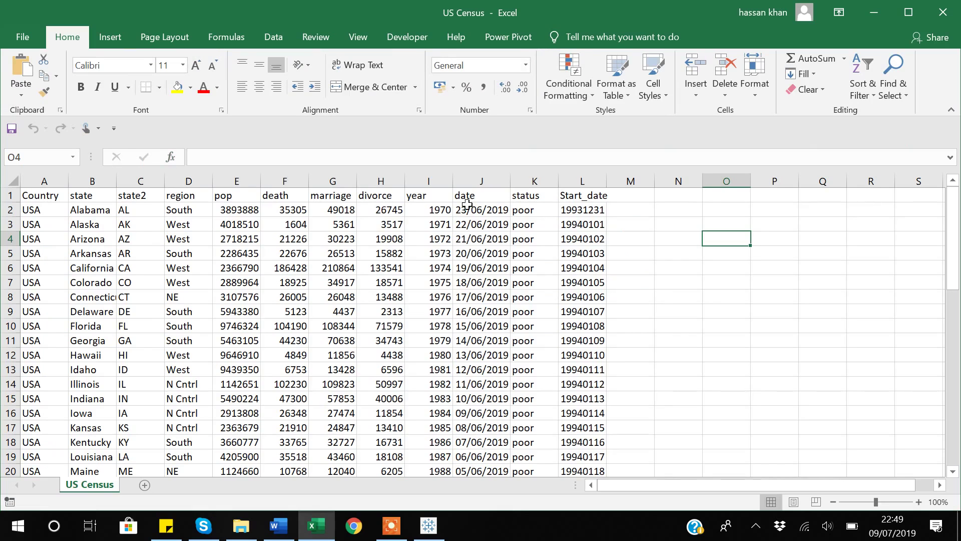
key(alt+Tab)
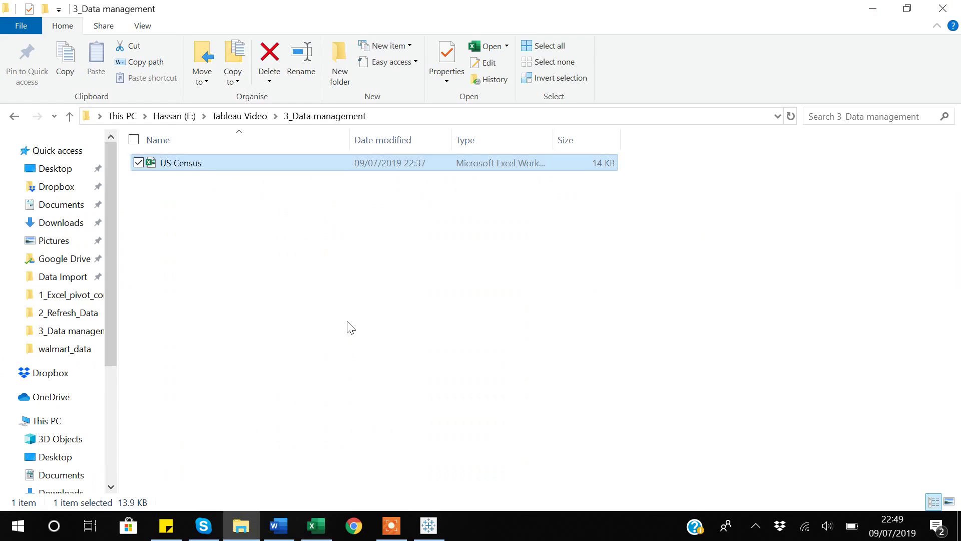
key(alt+Tab)
click(428, 526)
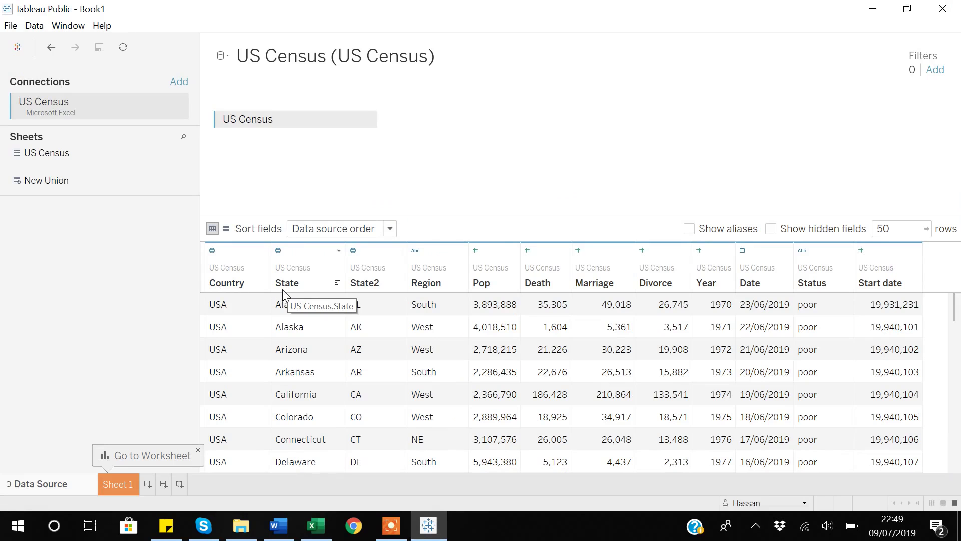
key(alt+Tab)
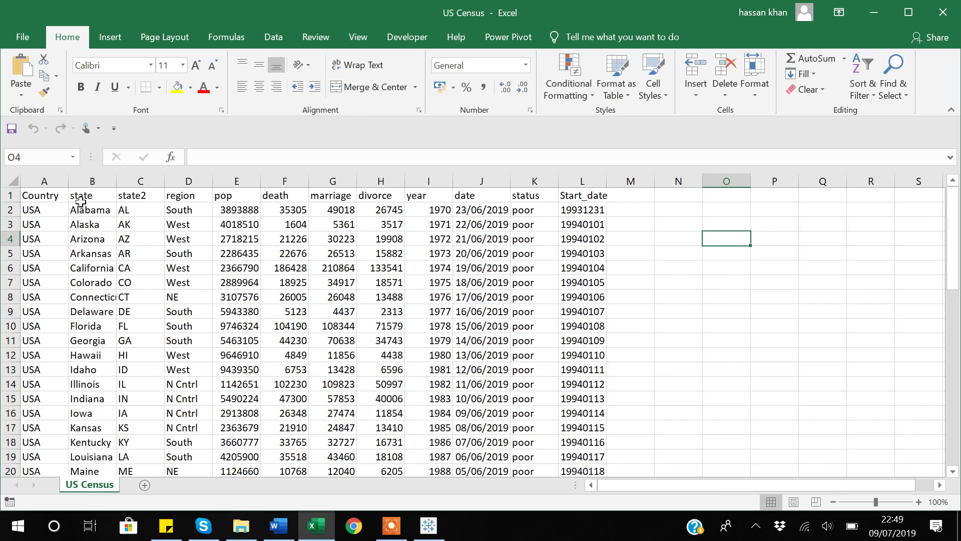
key(alt+Tab)
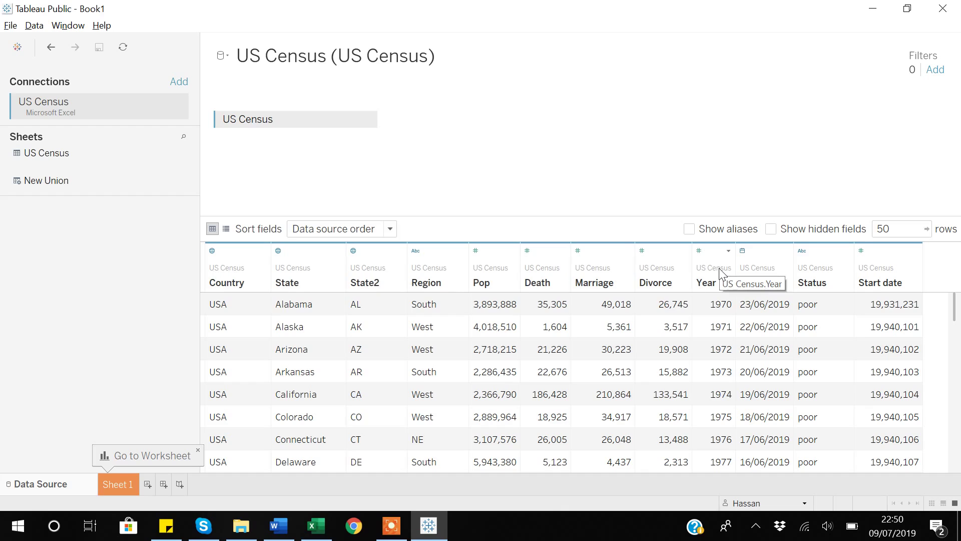
Inspect the data type options of the Country field and the geographic role assigned to the State field
click(212, 251)
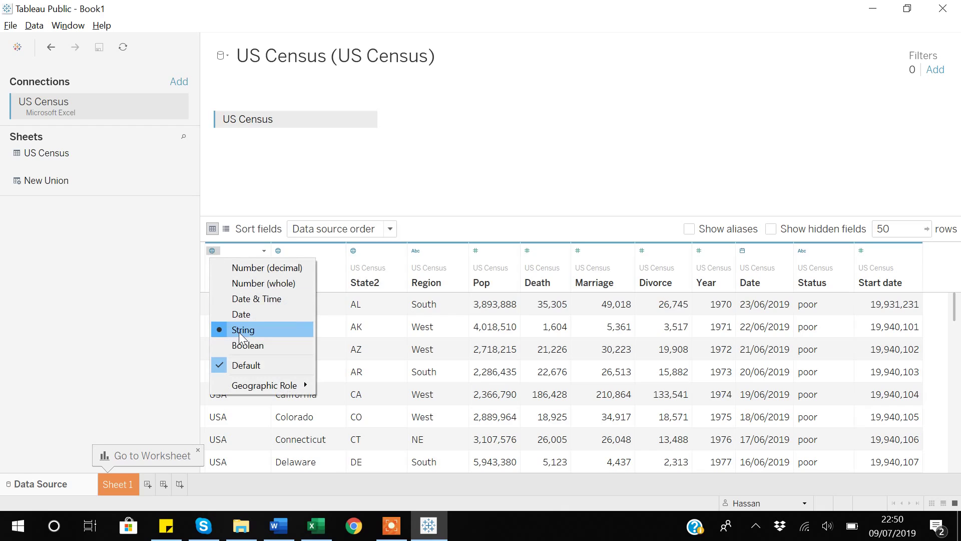
mouse_move(257, 386)
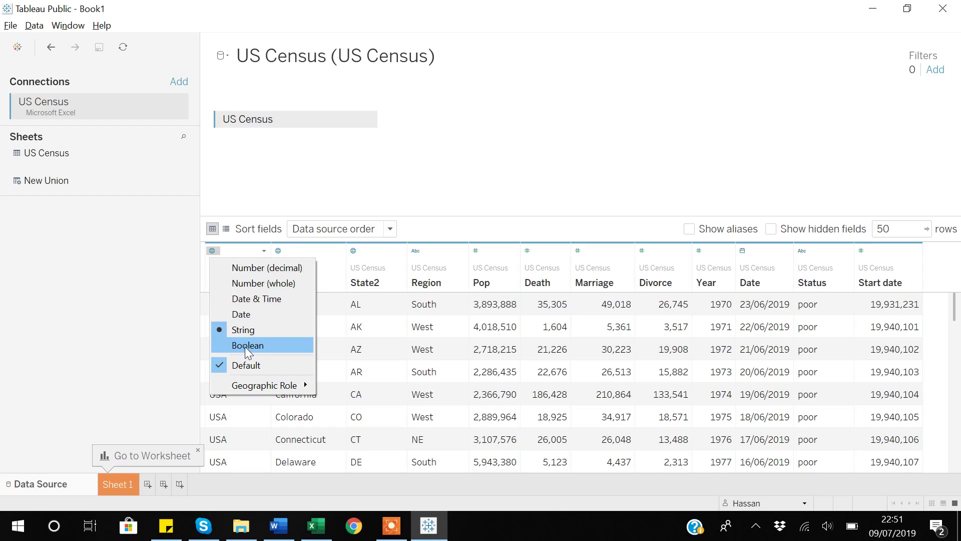
click(328, 261)
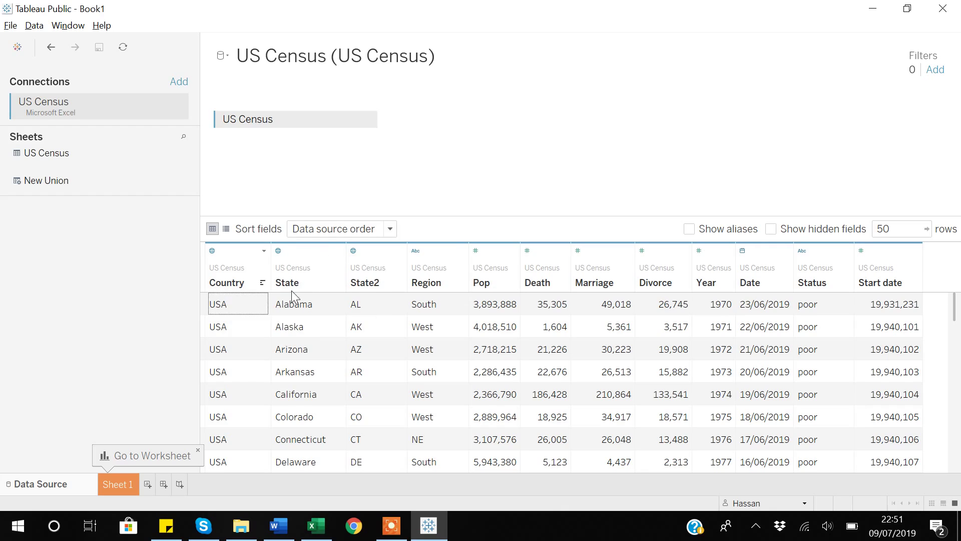
click(279, 252)
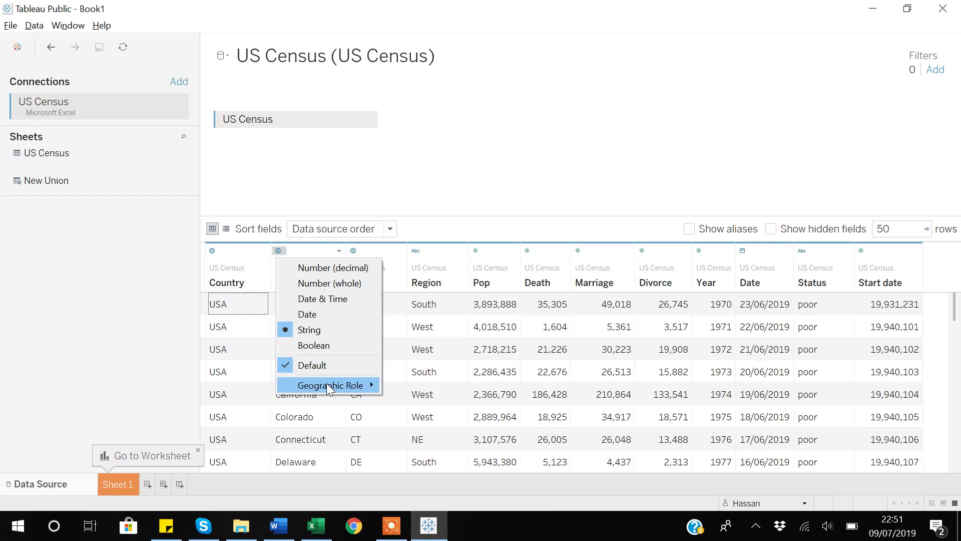
mouse_move(329, 390)
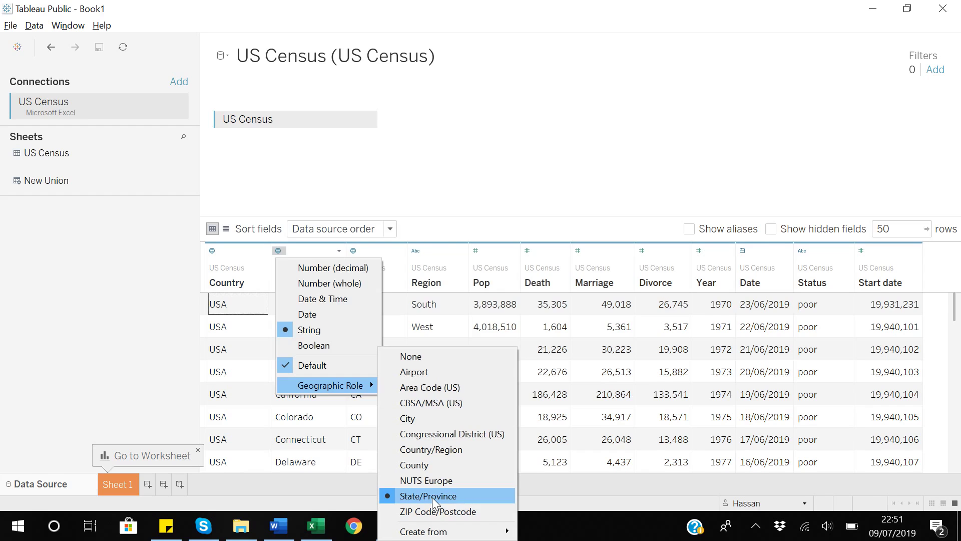
key(Escape)
key(Escape)
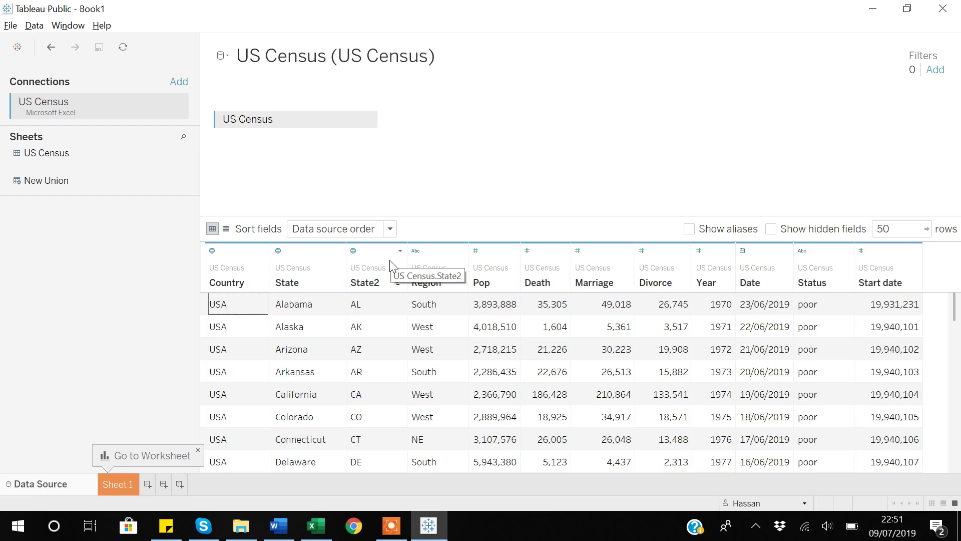
Set the geographic role of the State2 field to None
click(353, 251)
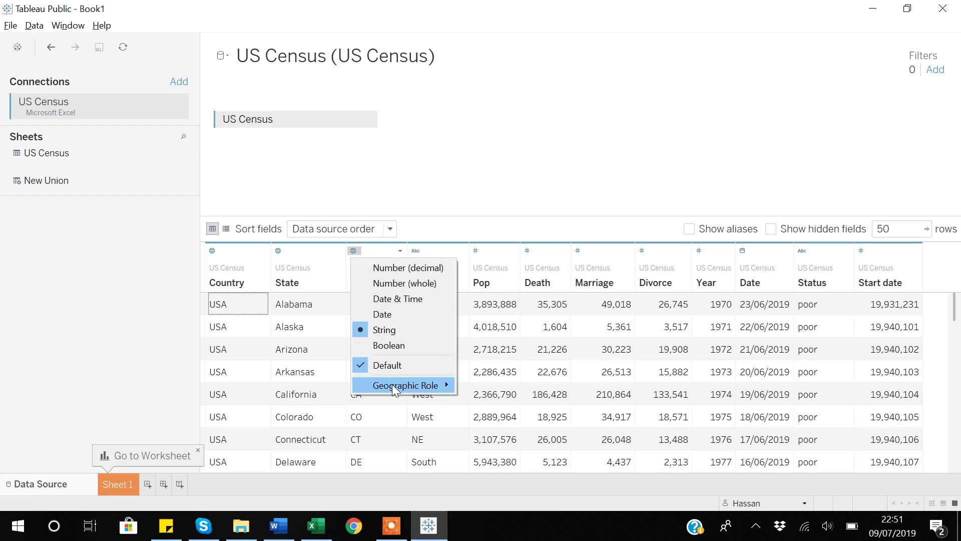
mouse_move(392, 383)
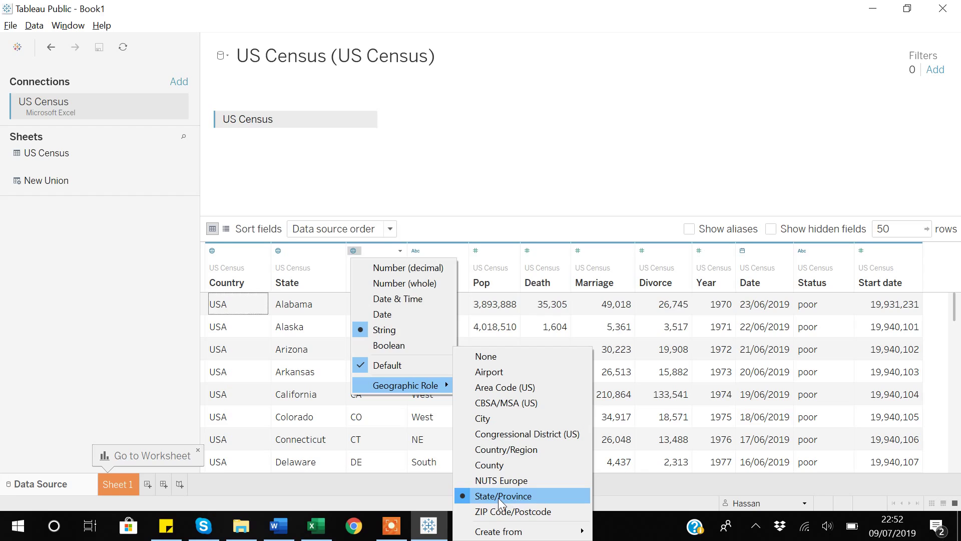
click(493, 357)
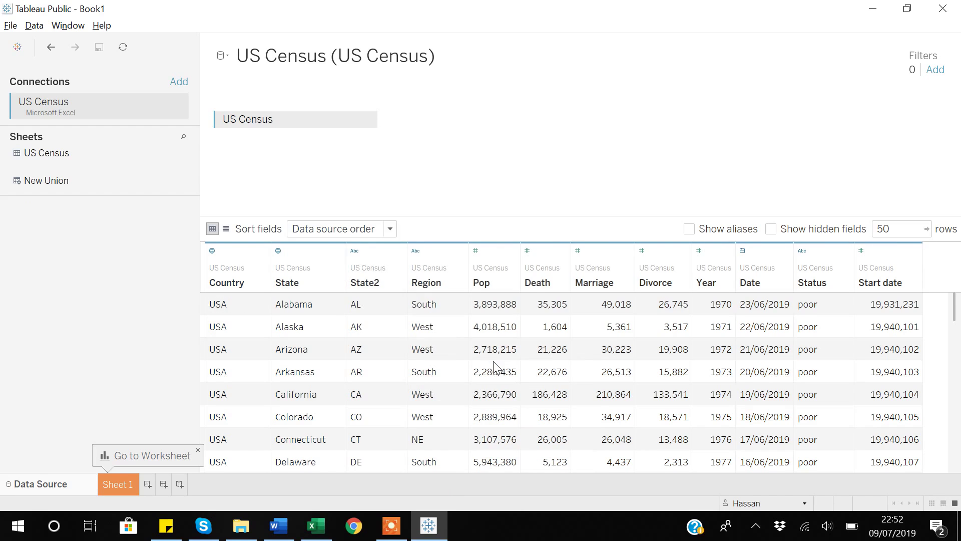
Inspect the data type options of the State2 field and the dimensions and measures listed for Sheet 1
click(357, 251)
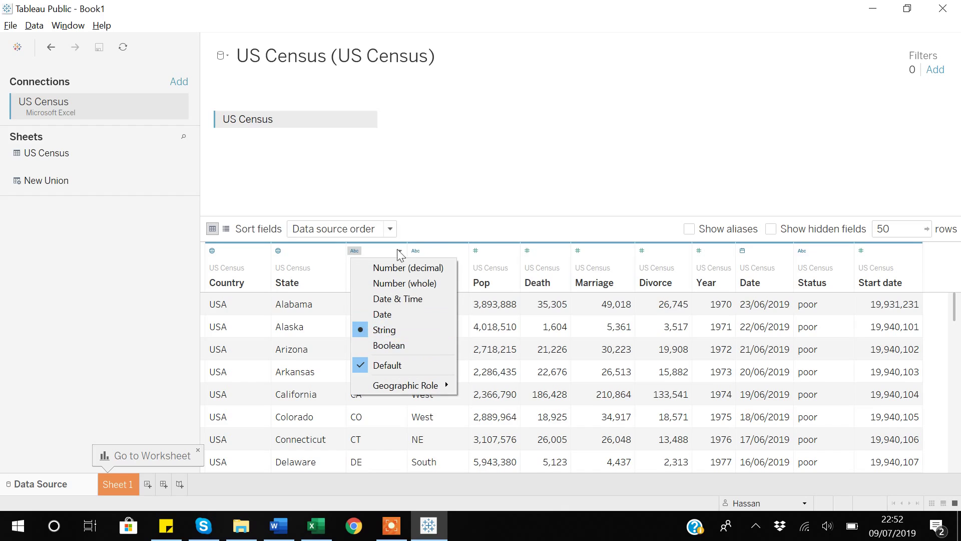
click(303, 277)
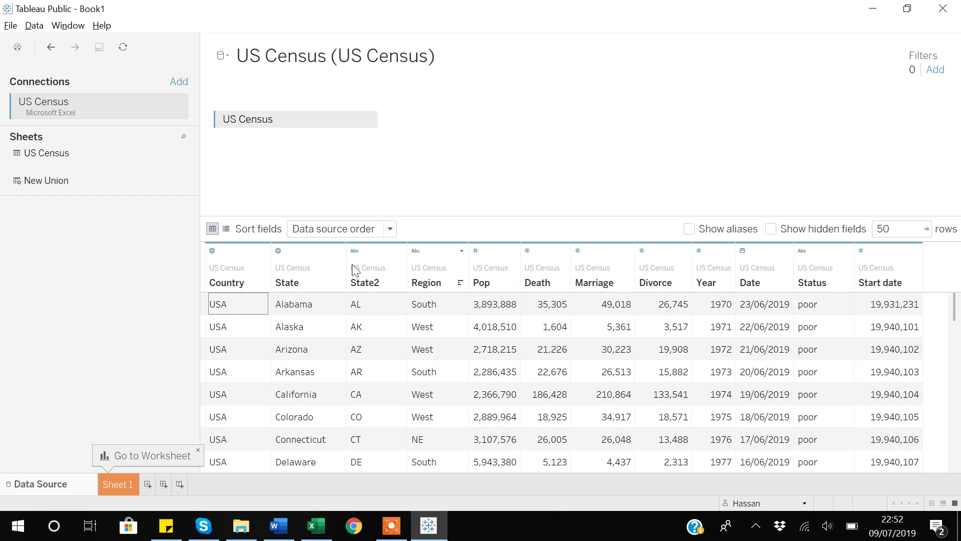
click(127, 484)
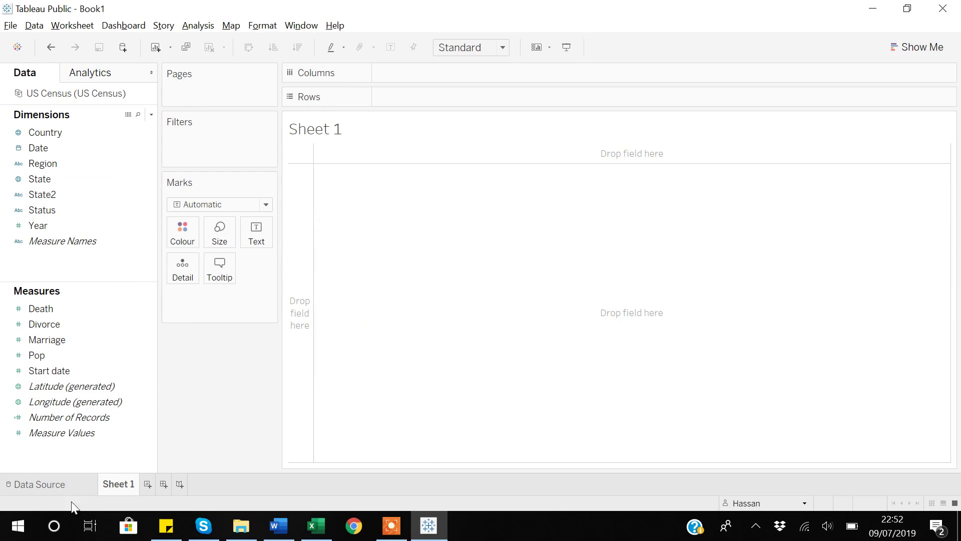
click(59, 485)
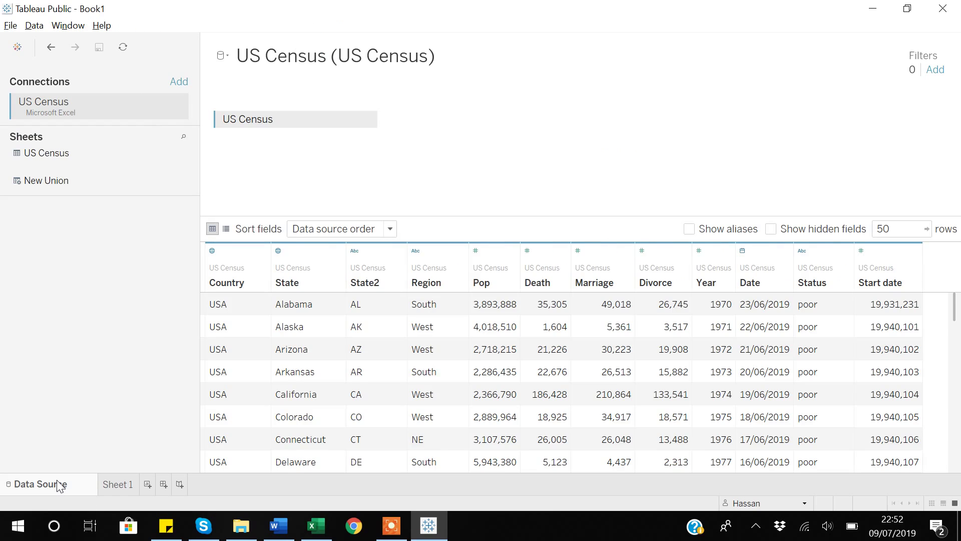
Inspect the data type options of the Pop and Date fields and the classification of fields as dimensions or measures on Sheet 1
click(476, 252)
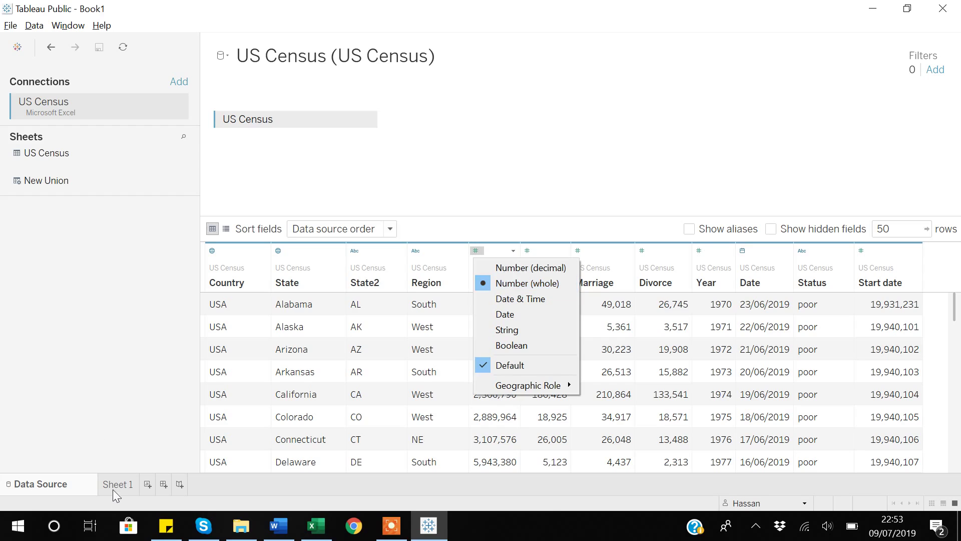
key(Escape)
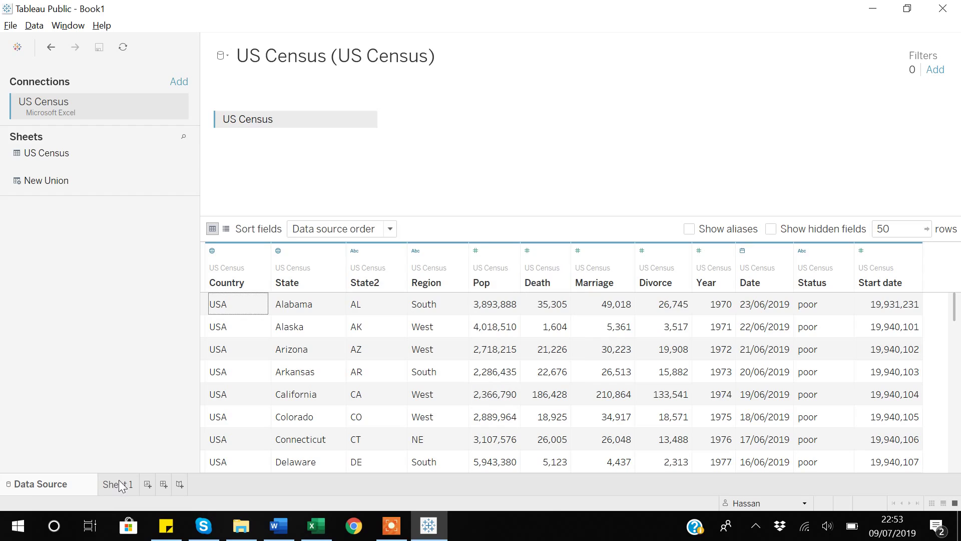
click(120, 484)
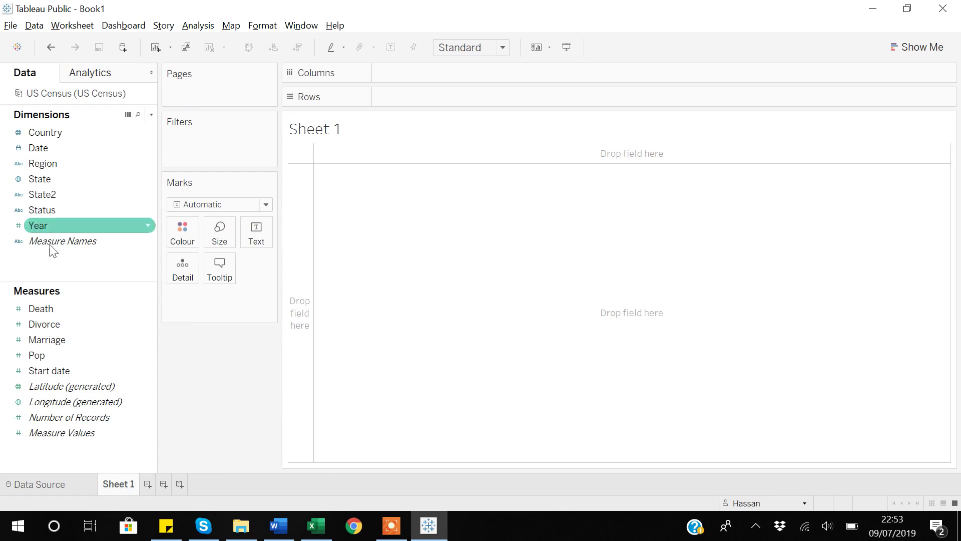
click(68, 343)
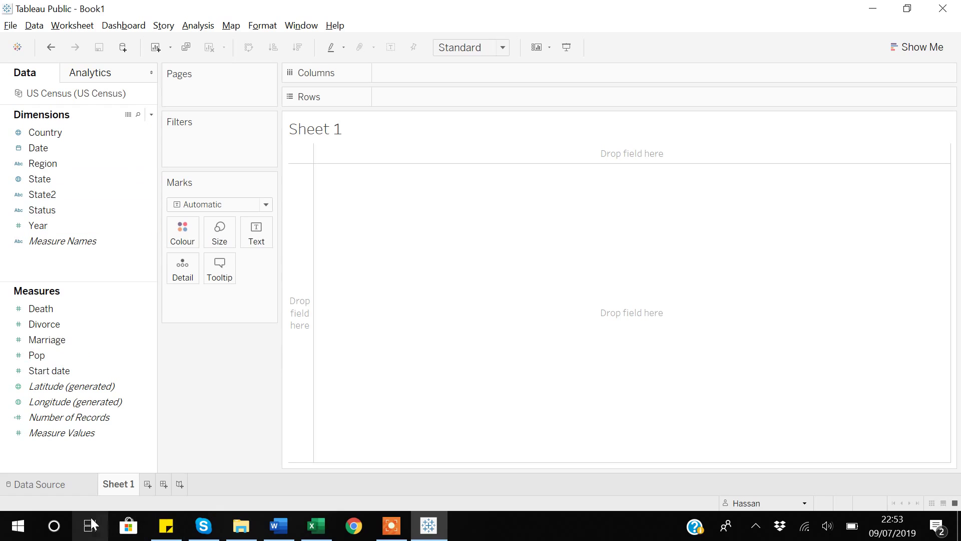
click(75, 484)
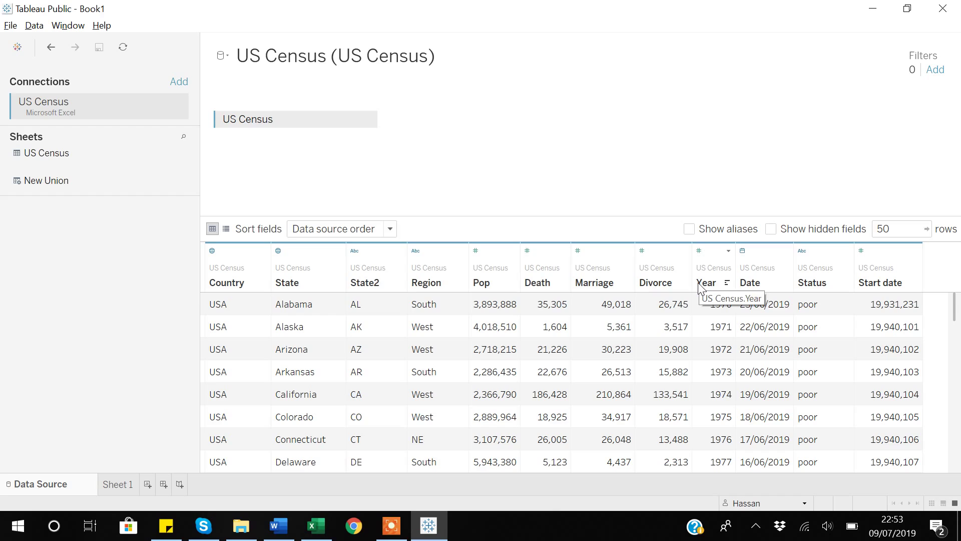
click(743, 251)
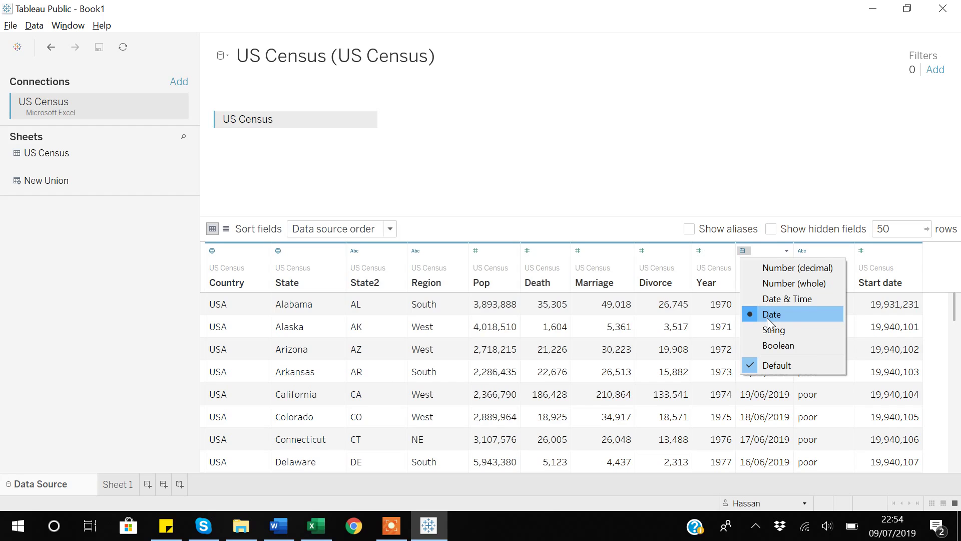
click(474, 233)
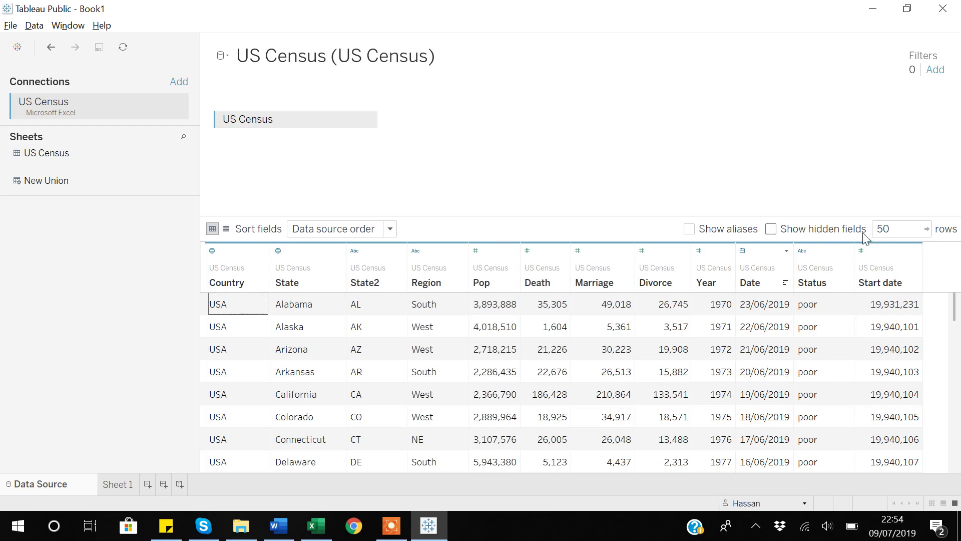
Limit the data source preview to 10 rows and look through the shortened table
click(893, 229)
key(BackSpace)
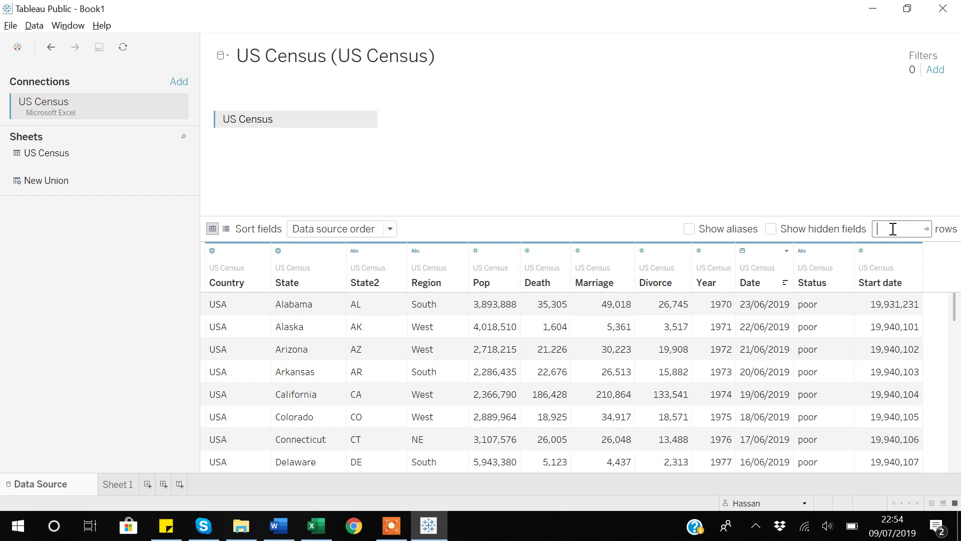
text(10)
click(928, 230)
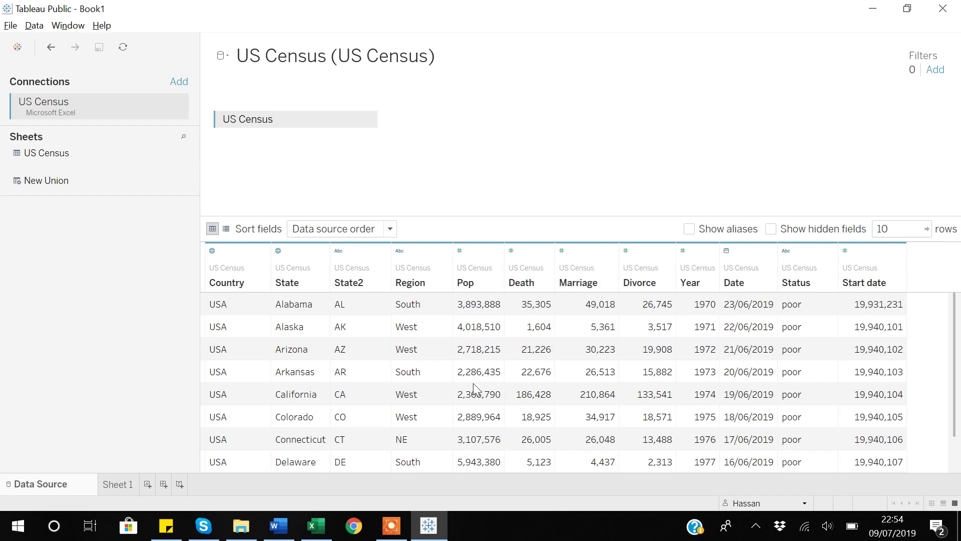
scroll(364, 378, down, 1)
scroll(366, 376, up, 1)
Hide the State field, and briefly switch the display of hidden fields on and off
click(305, 259)
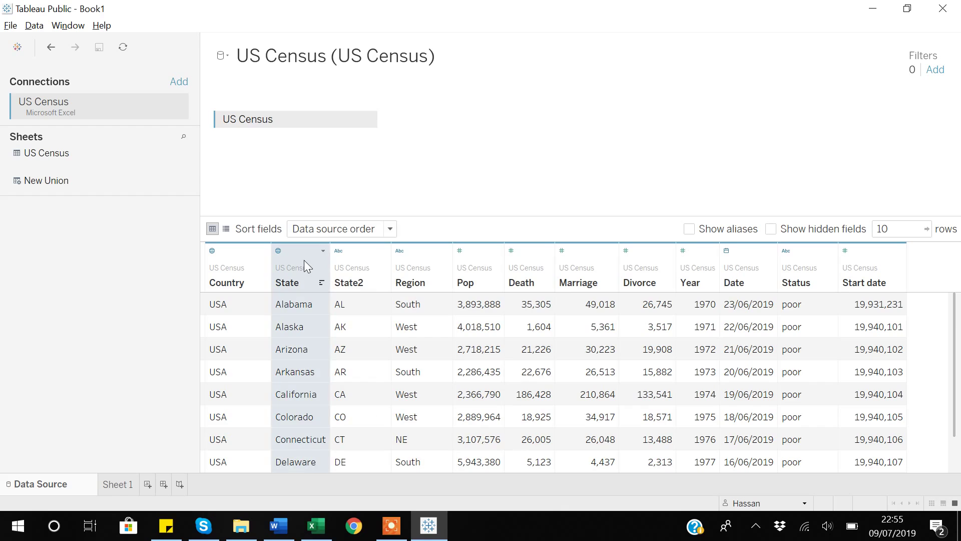
right_click(304, 260)
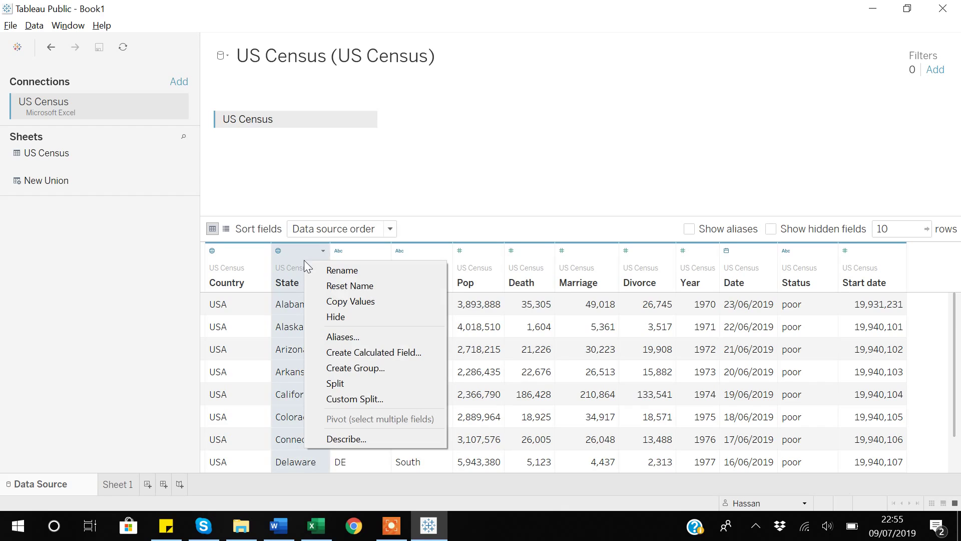
click(345, 323)
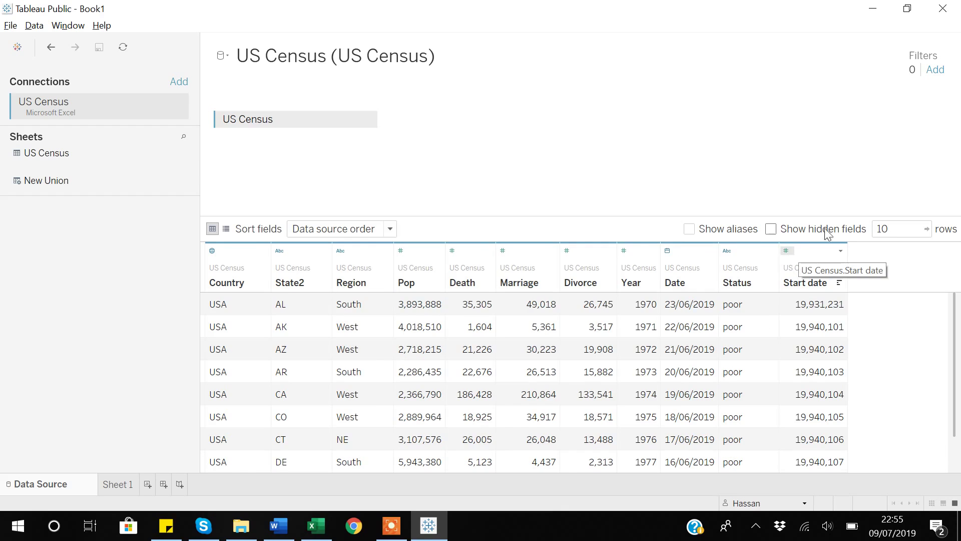
click(770, 229)
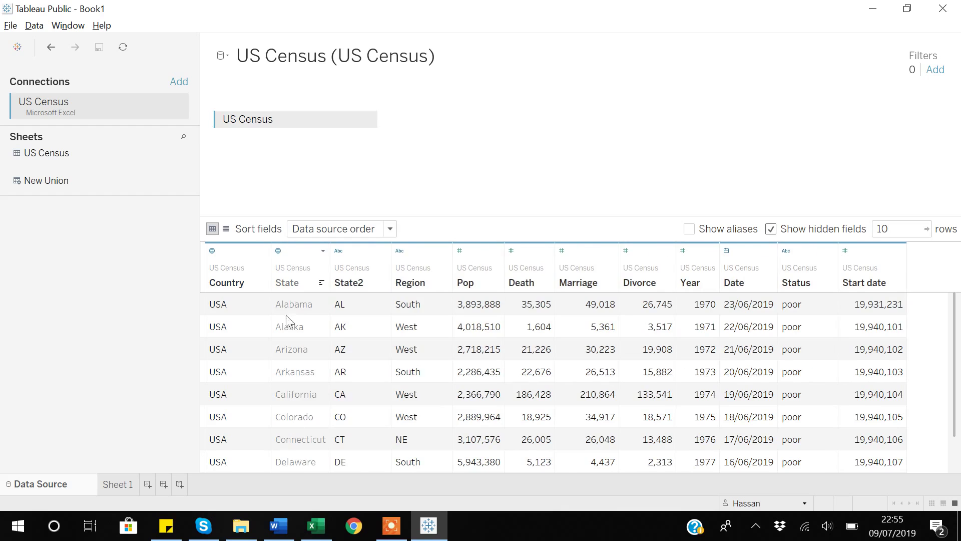
click(771, 229)
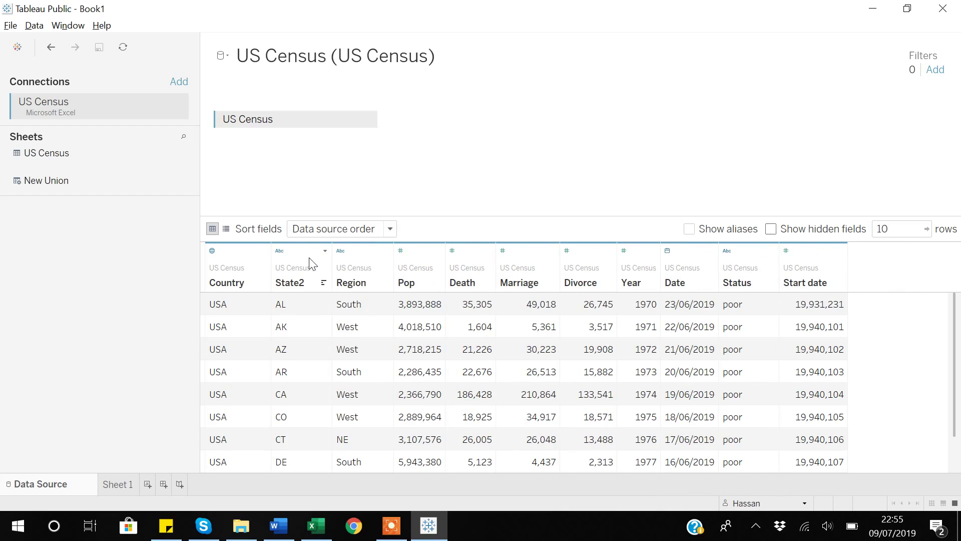
right_click(308, 257)
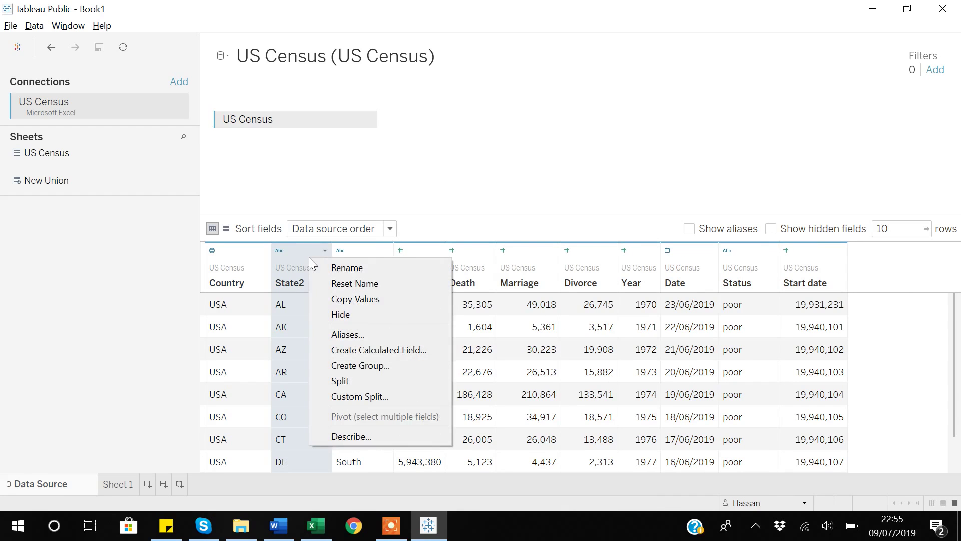
click(238, 270)
right_click(238, 270)
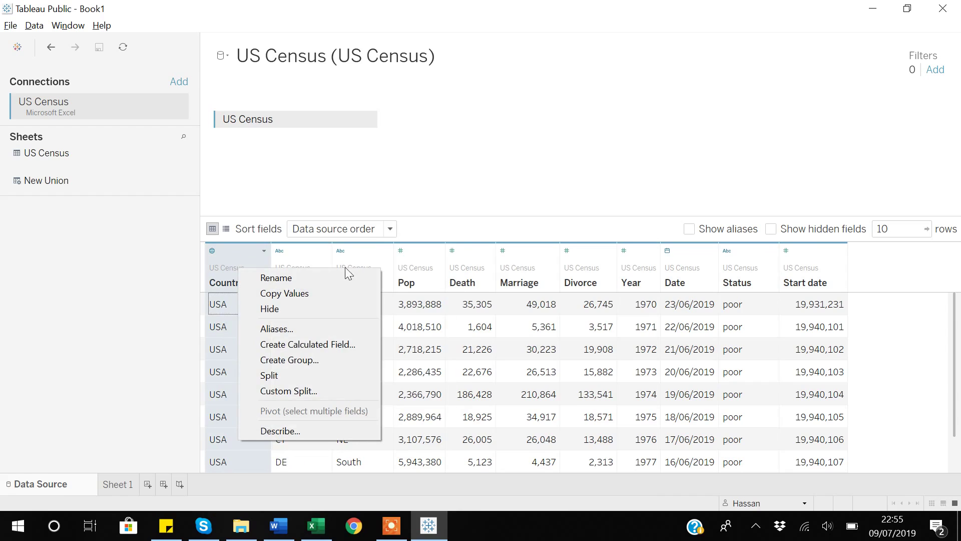
click(311, 254)
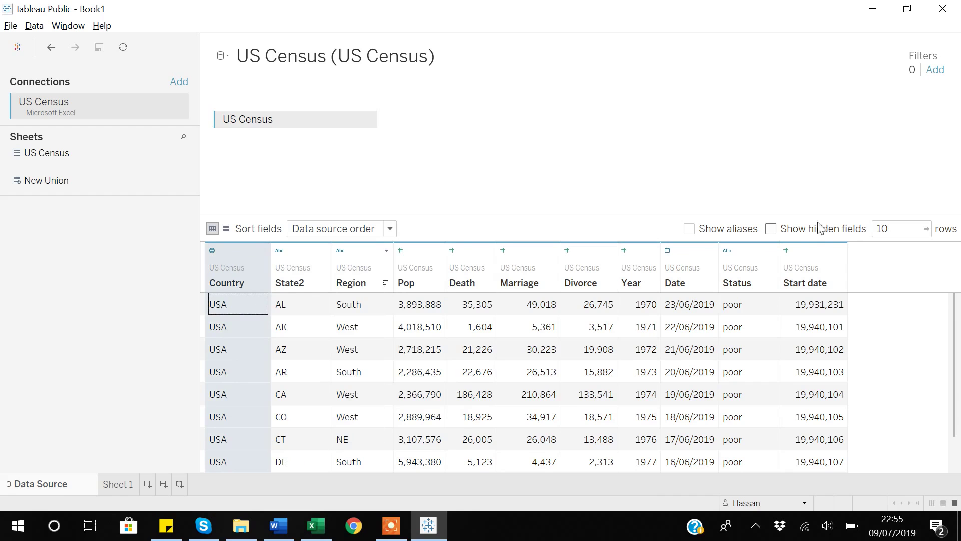
Turn on the display of hidden fields and unhide the State field
click(771, 229)
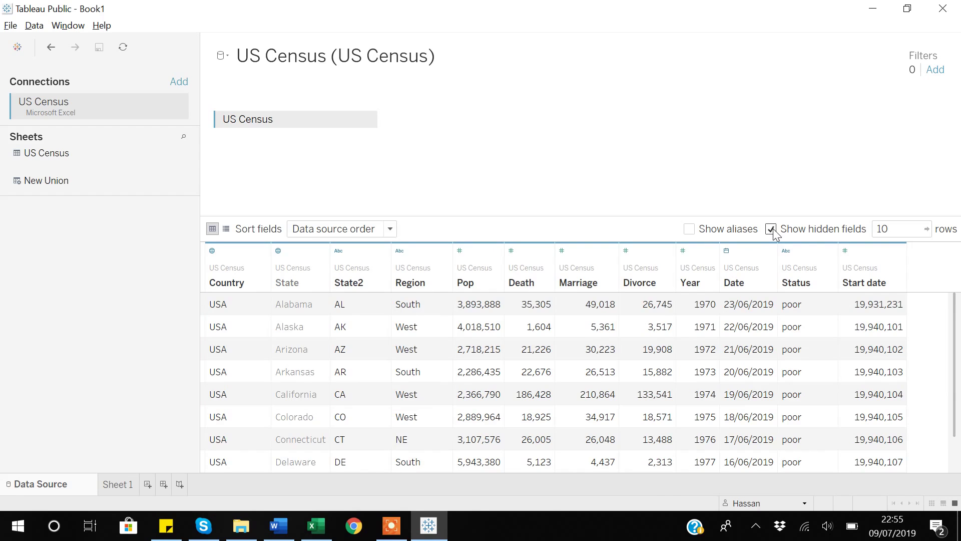
click(299, 251)
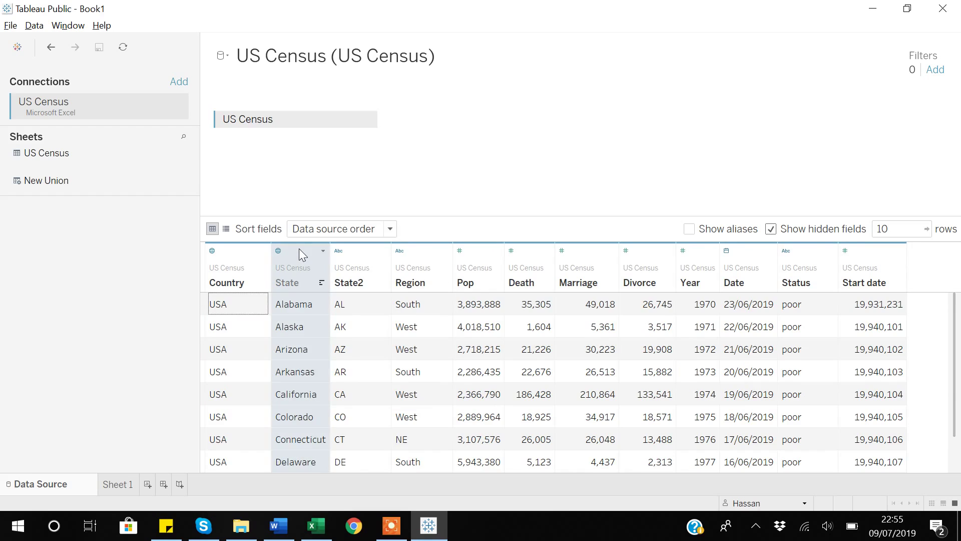
right_click(299, 251)
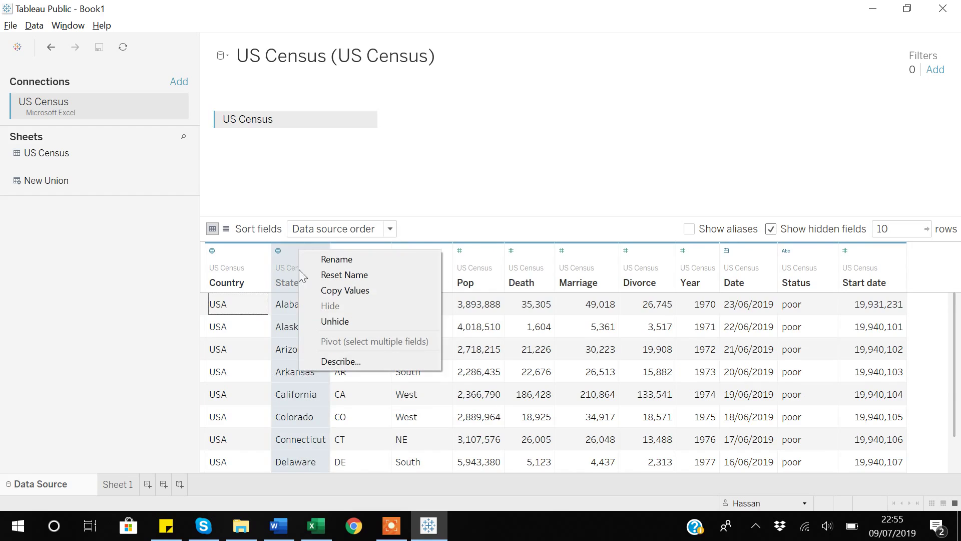
click(342, 324)
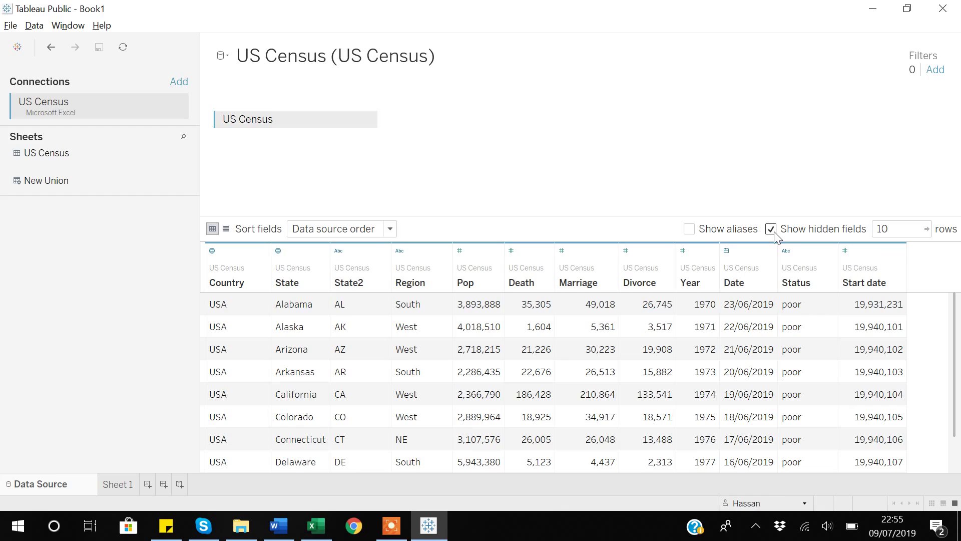
Rename the State2 field to State_2, and reset it to its original name
click(363, 284)
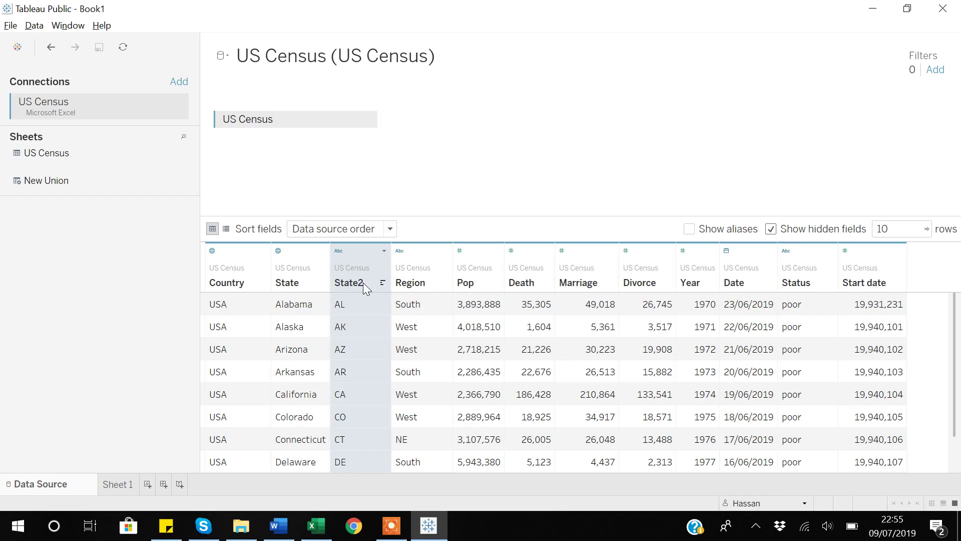
double_click(358, 283)
click(369, 285)
key(BackSpace)
text(_2)
key(Return)
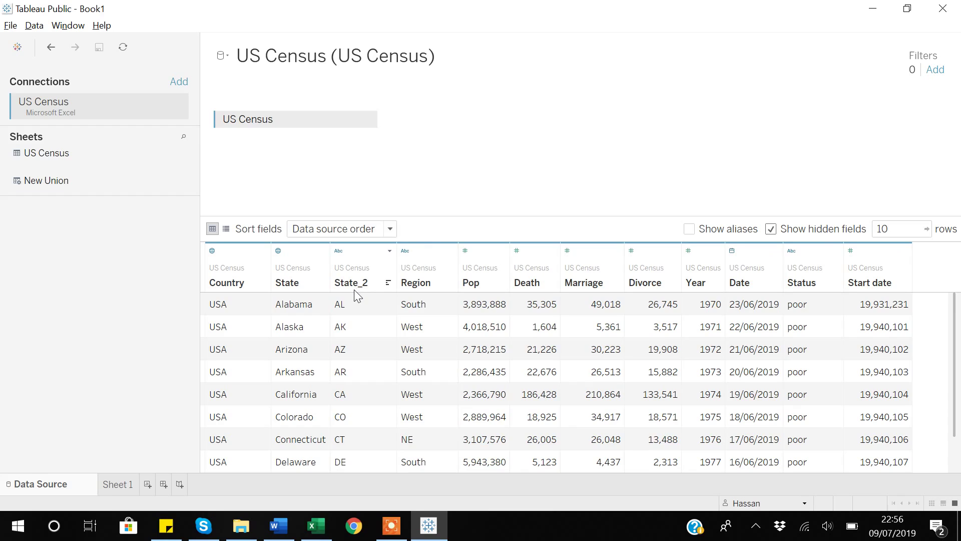
click(389, 251)
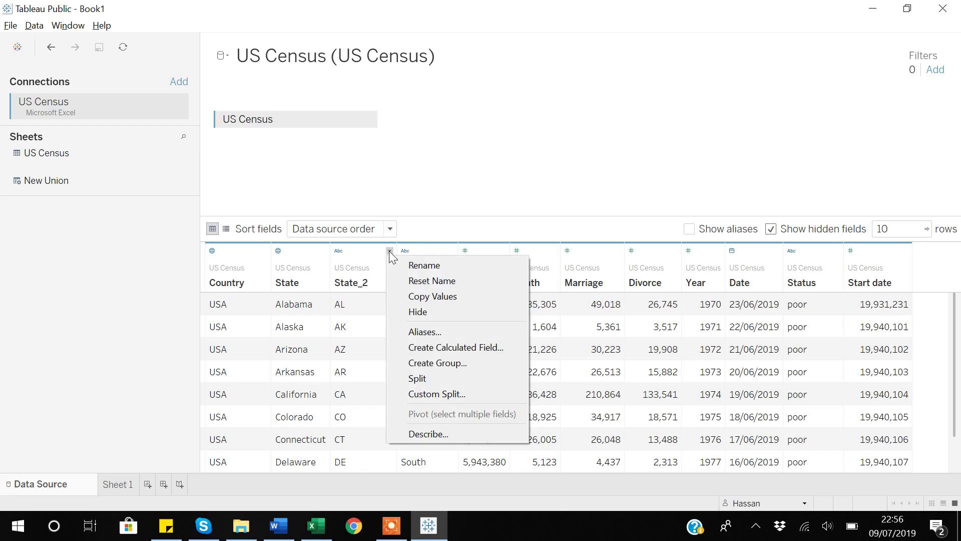
click(428, 280)
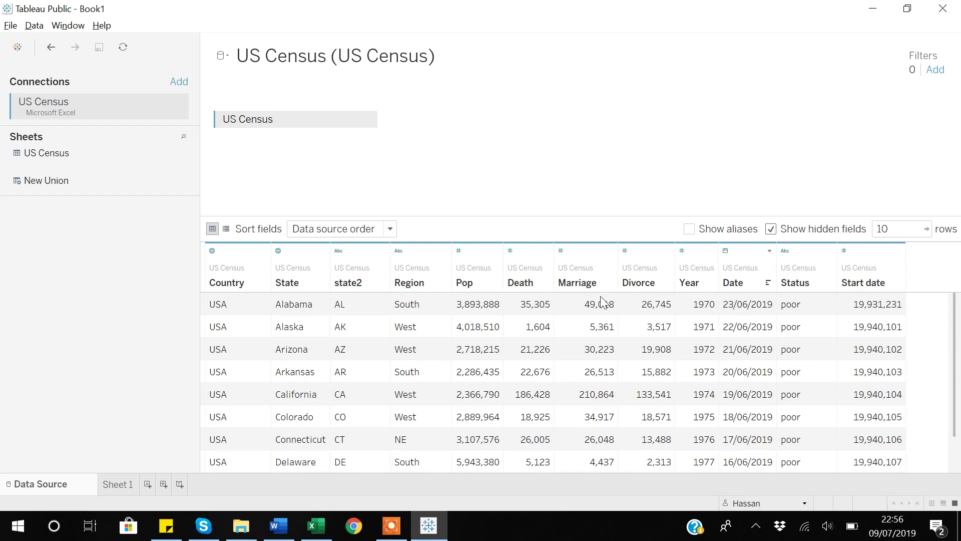
Create a calculated field named Death_2 from the Death field, with [Death] as its formula
click(526, 277)
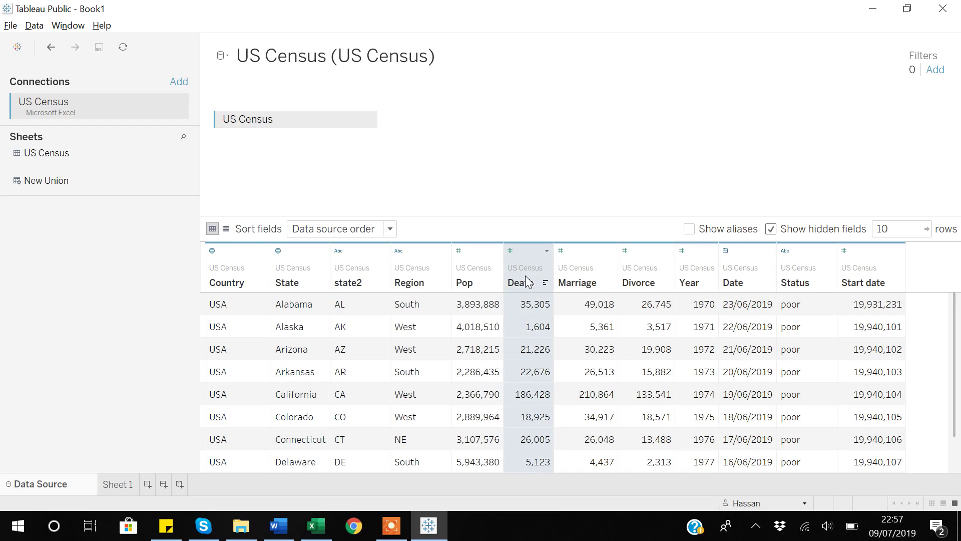
right_click(526, 281)
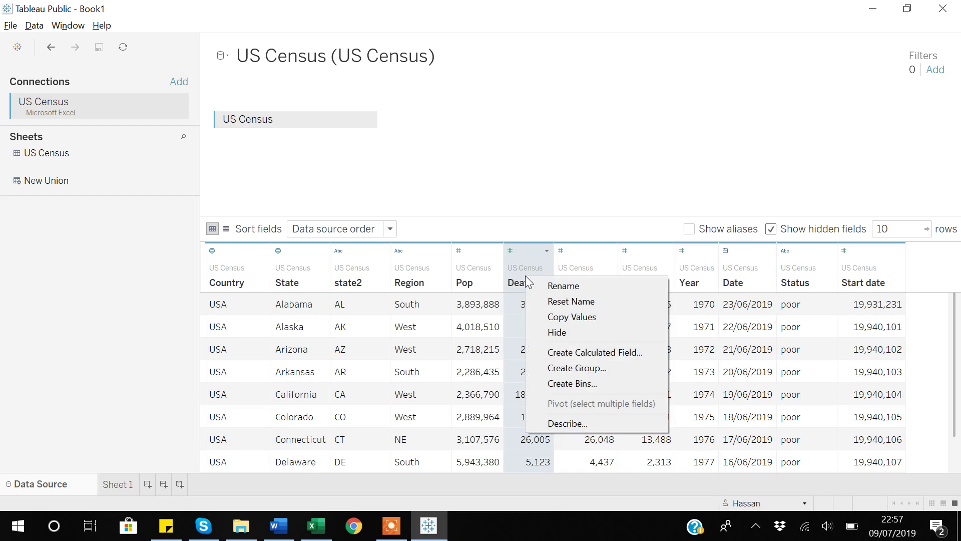
click(582, 352)
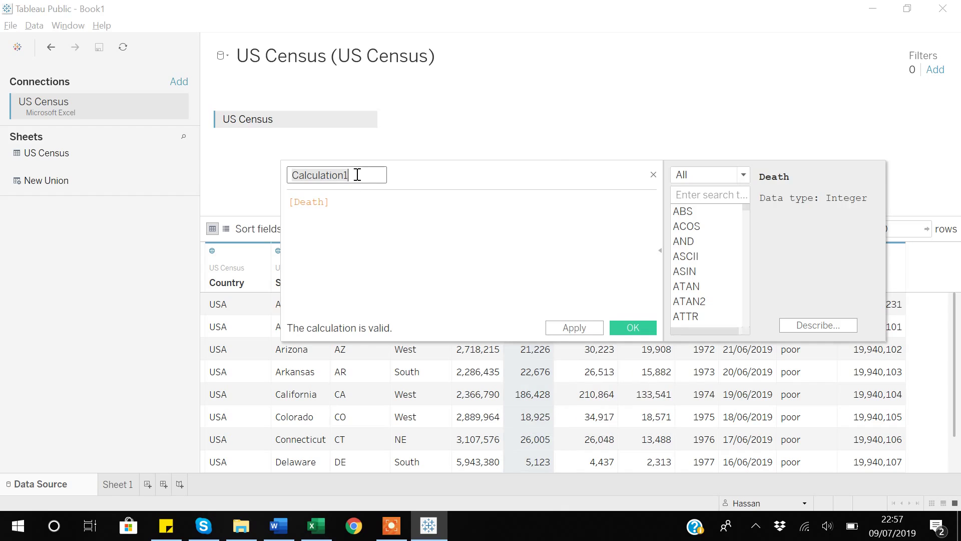
drag(550, 172, 486, 50)
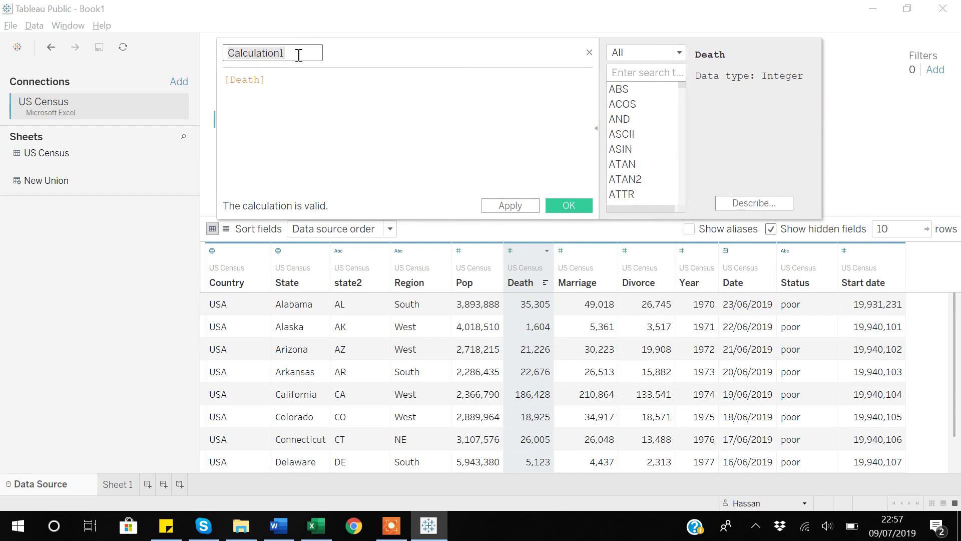
key(BackSpace)
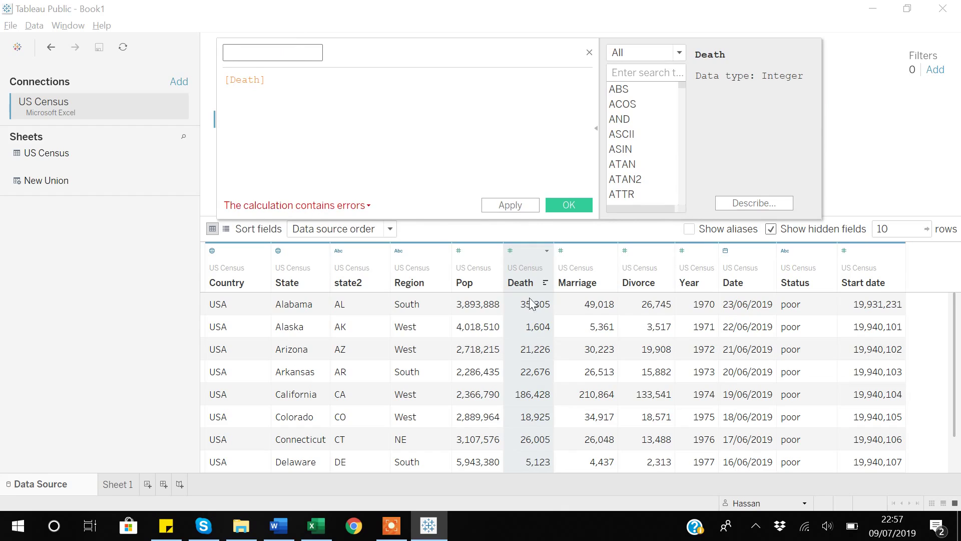
text(Death_2)
click(262, 80)
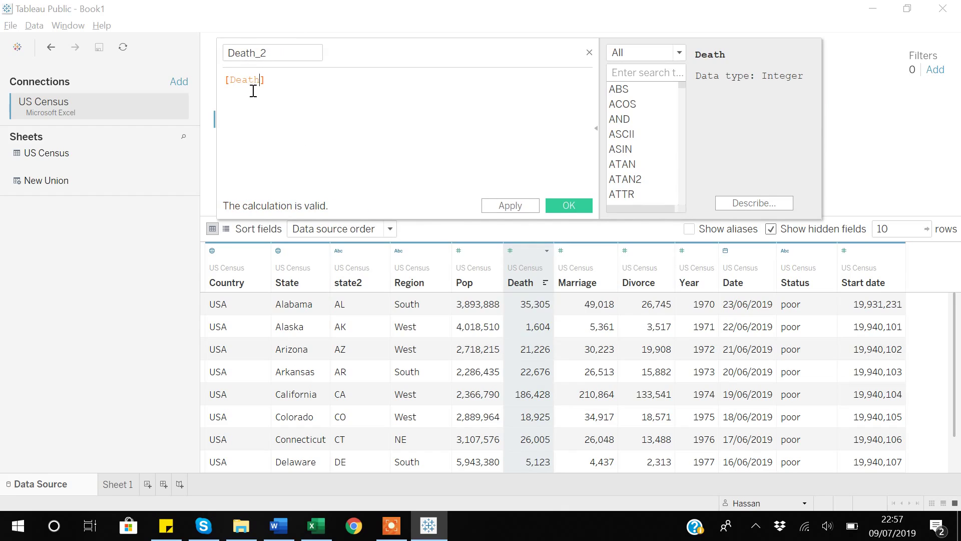
click(516, 206)
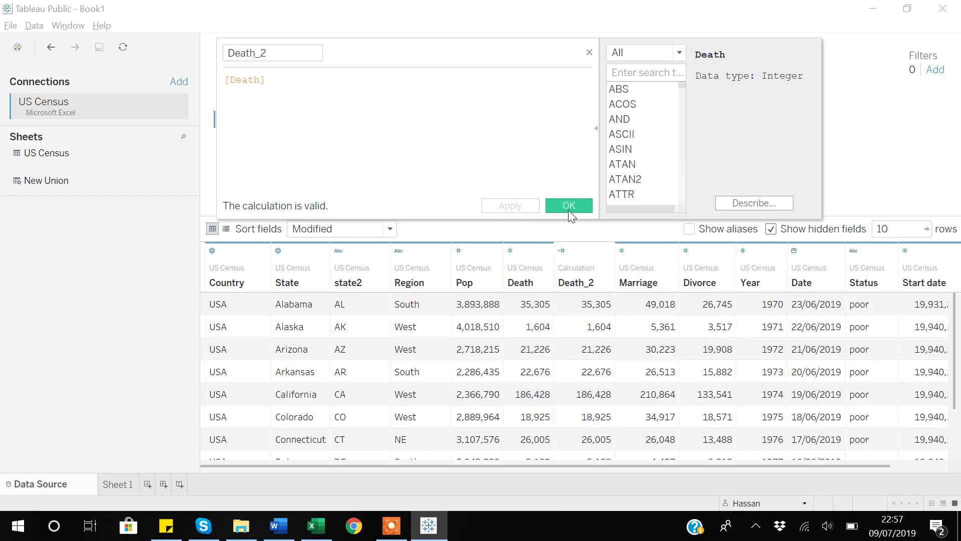
click(569, 209)
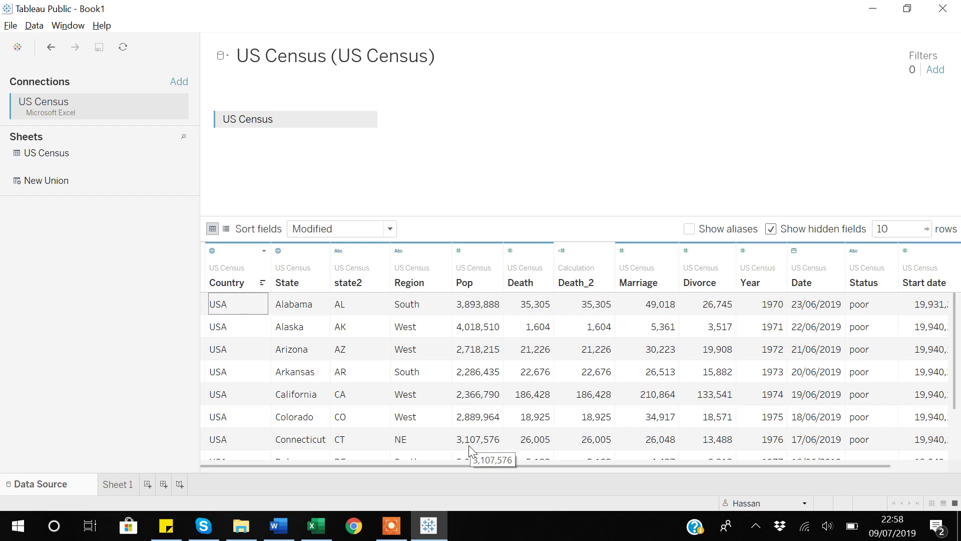
Copy the values of the Death field from the data preview
click(526, 287)
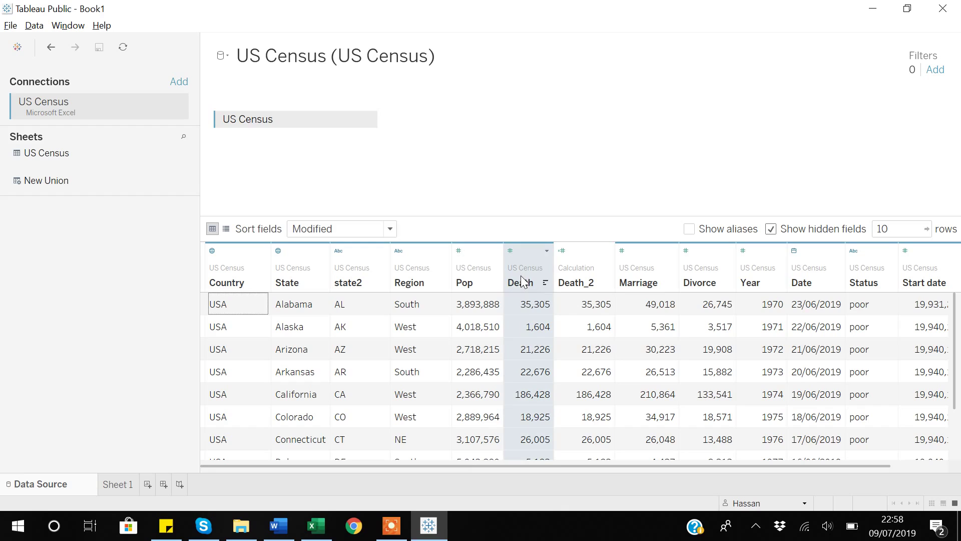
right_click(521, 276)
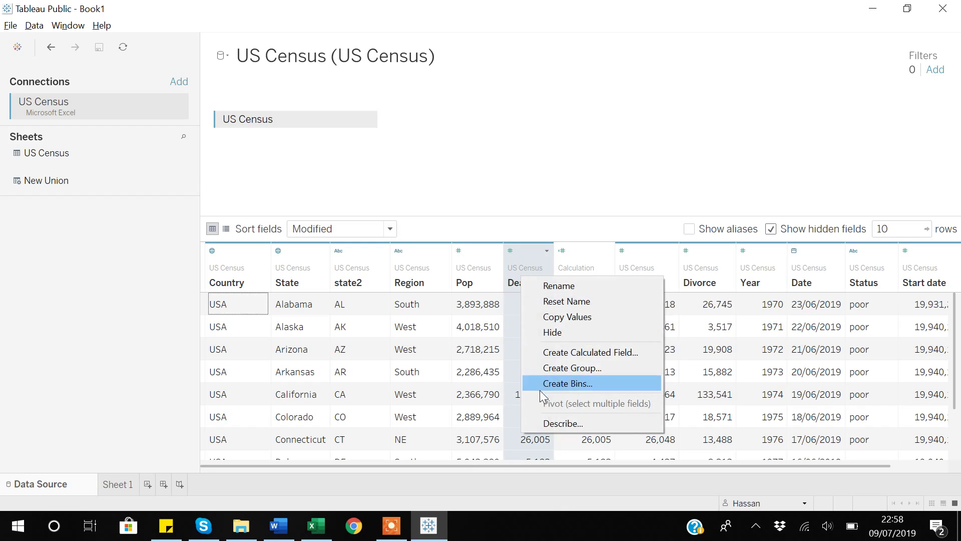
click(564, 317)
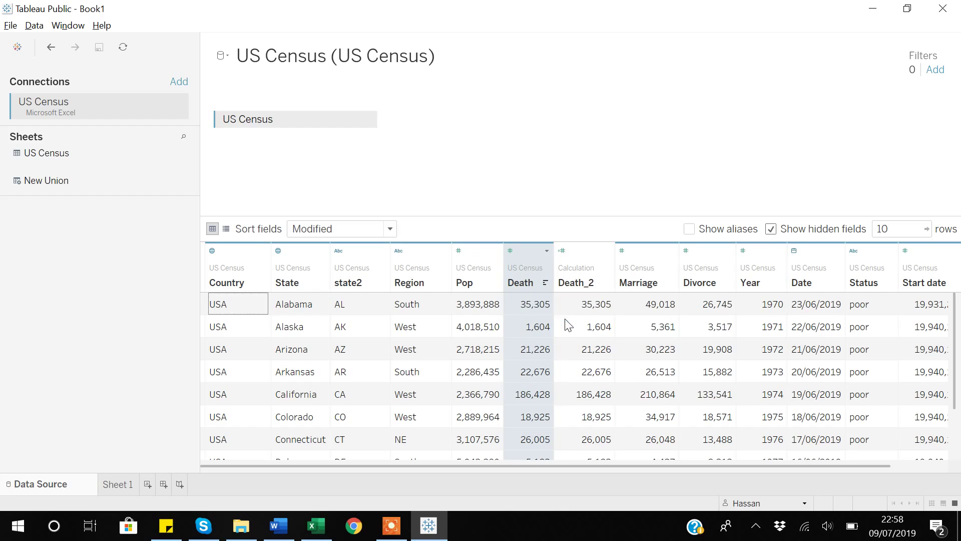
Switch to Excel, close the US Census workbook, and paste the copied values at cell A1 of a new blank workbook
click(316, 526)
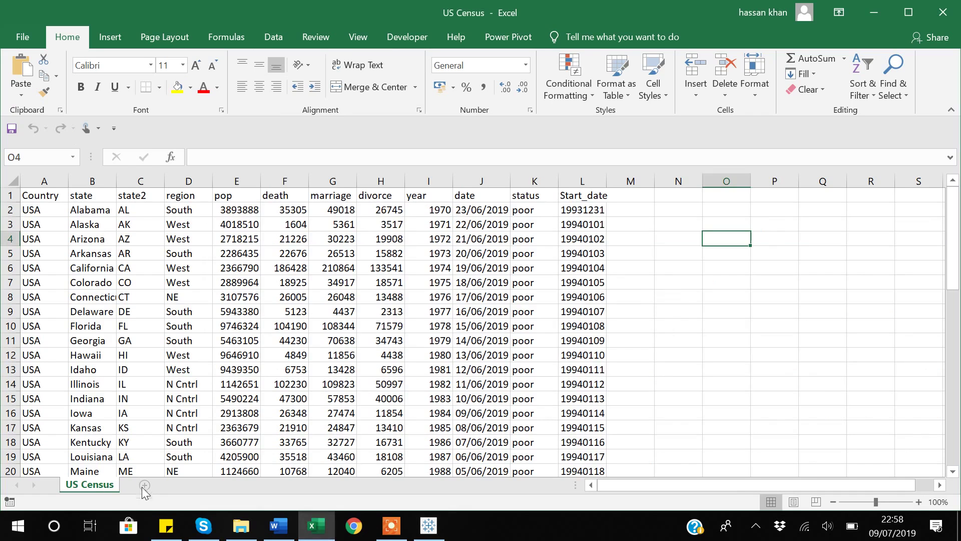
click(942, 14)
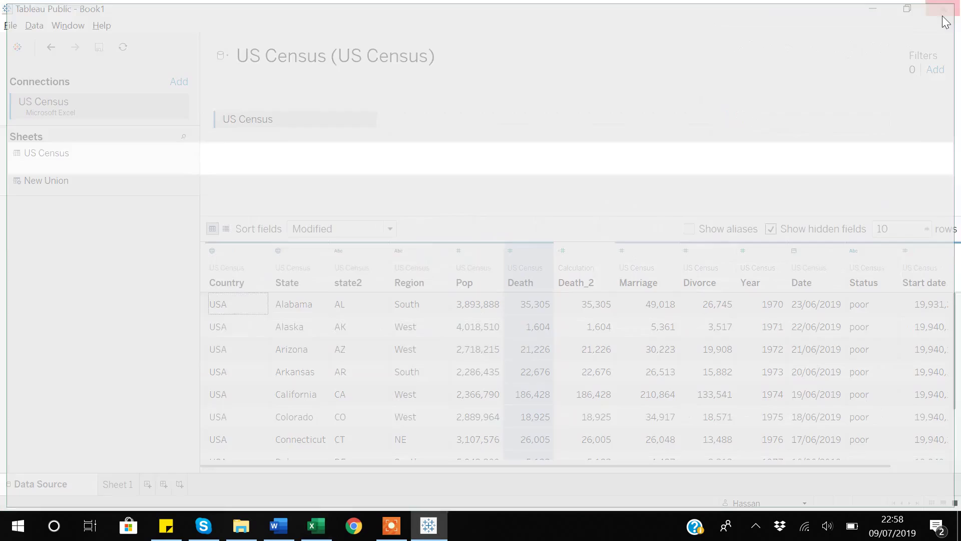
click(318, 526)
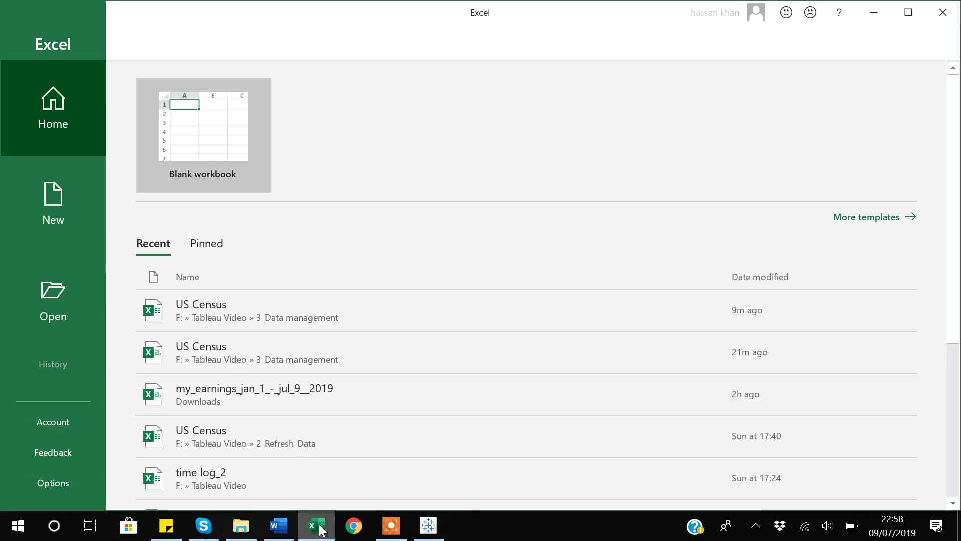
click(218, 122)
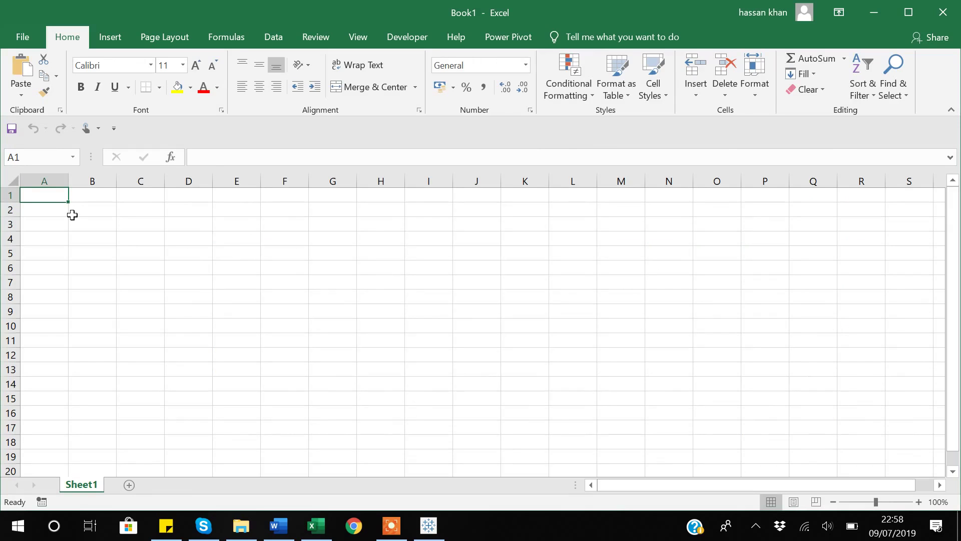
key(ctrl+v)
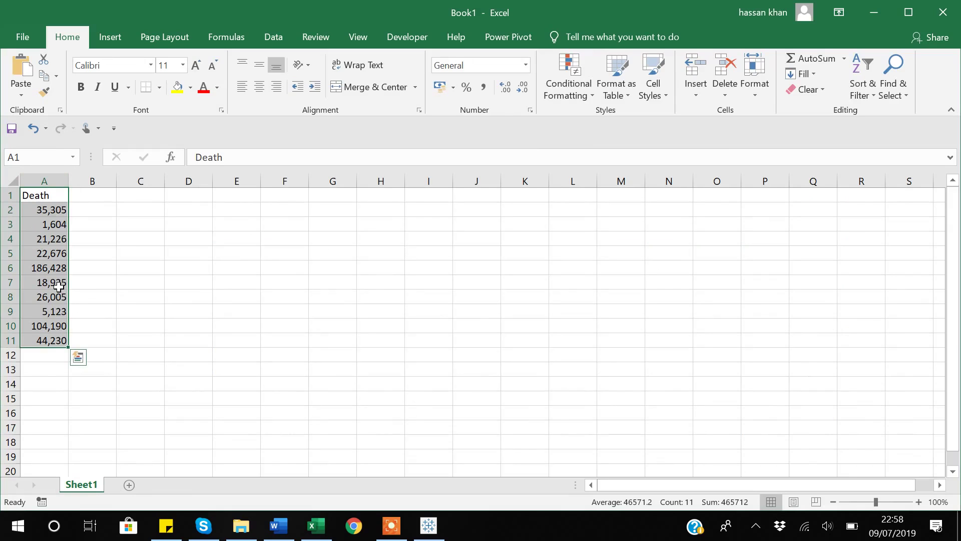
Switch back to Tableau Public and set the data preview to 50 rows
key(alt+Tab)
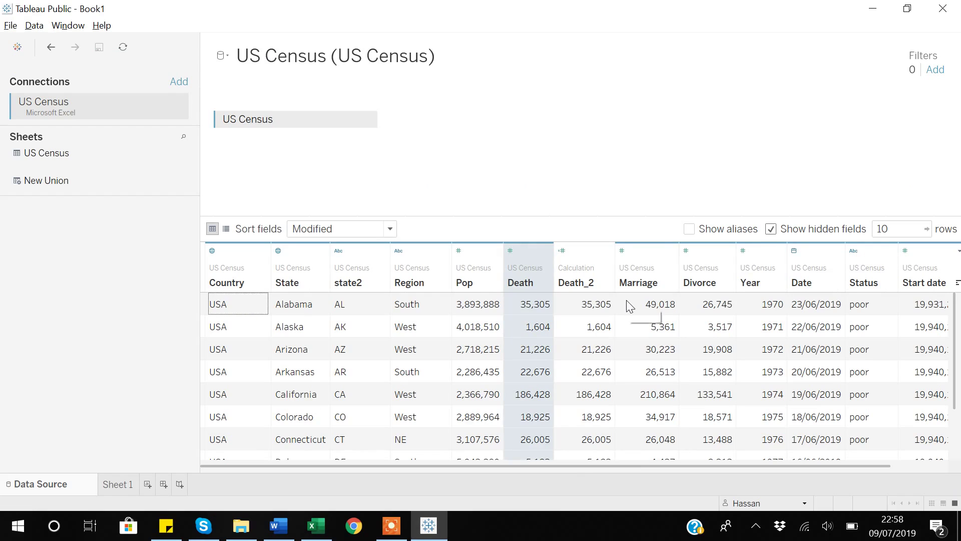
double_click(895, 228)
key(BackSpace)
text(50)
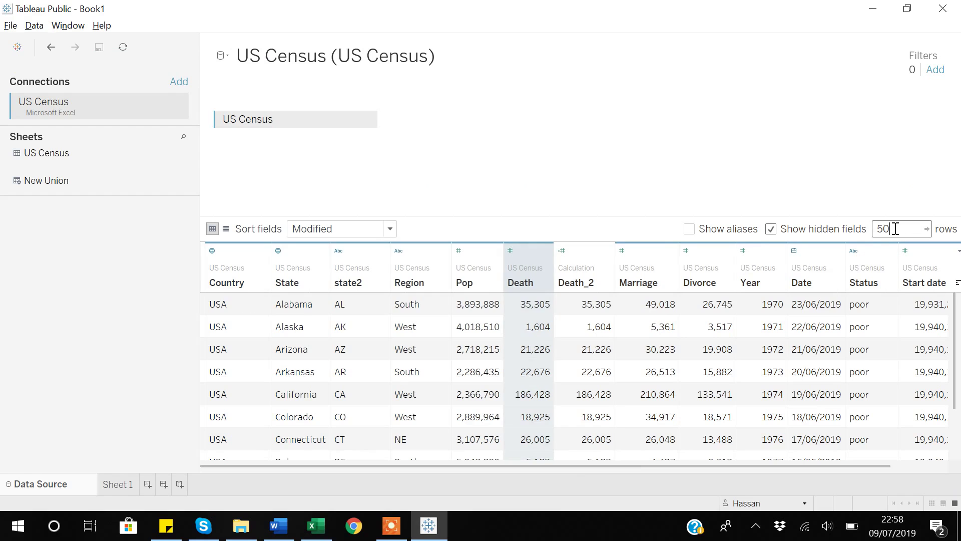
click(927, 228)
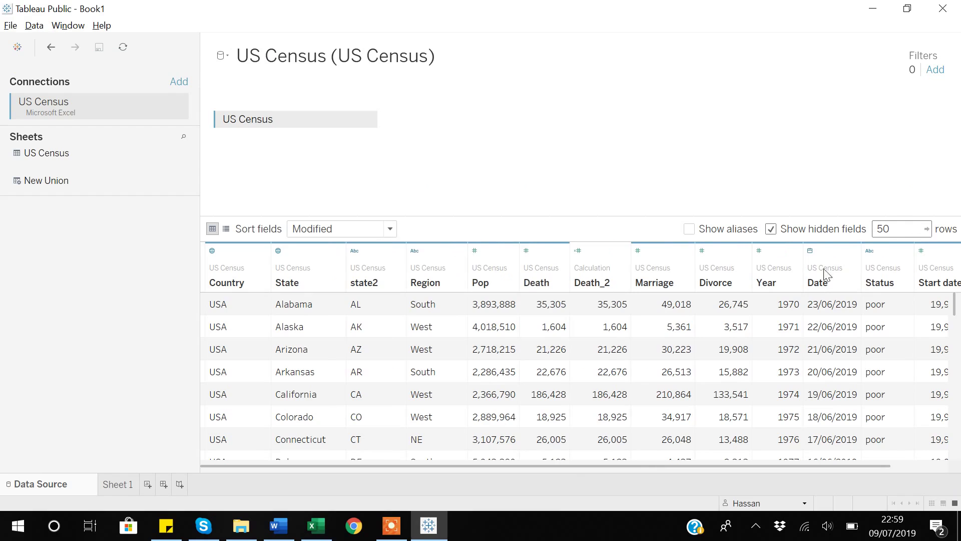
Copy the Death field's values again, paste them at cell B1 of the Excel sheet, and check the pasted column
click(549, 307)
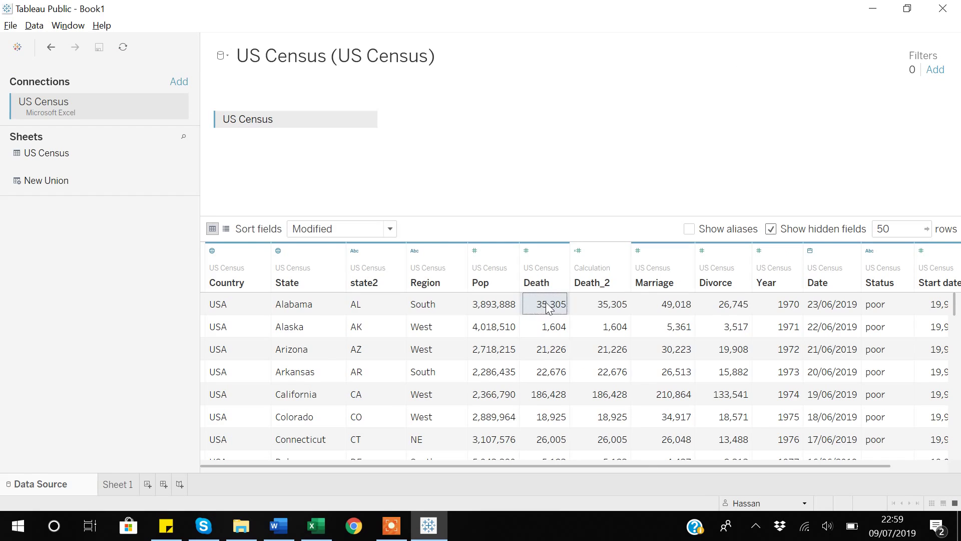
click(557, 253)
right_click(557, 253)
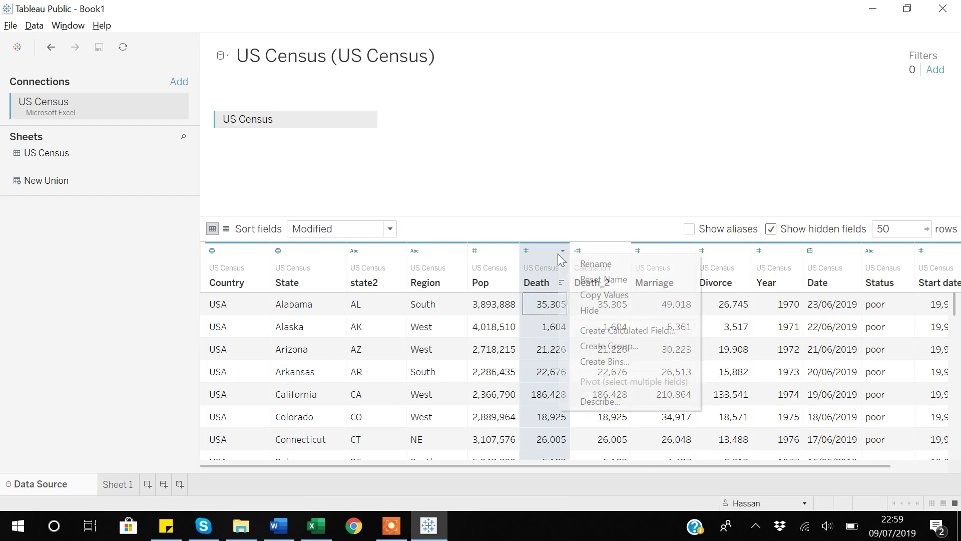
click(602, 295)
key(alt+Tab)
key(ctrl+v)
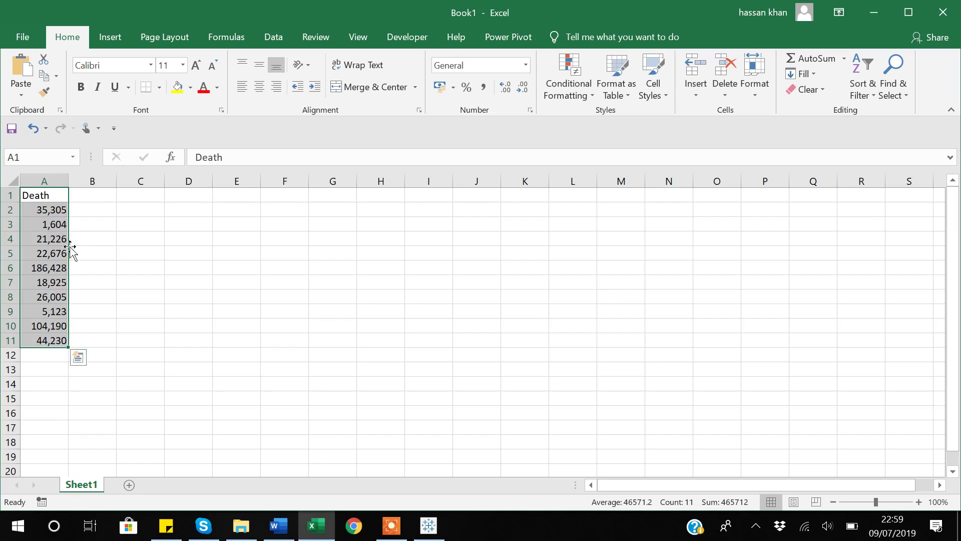
click(99, 193)
key(ctrl+v)
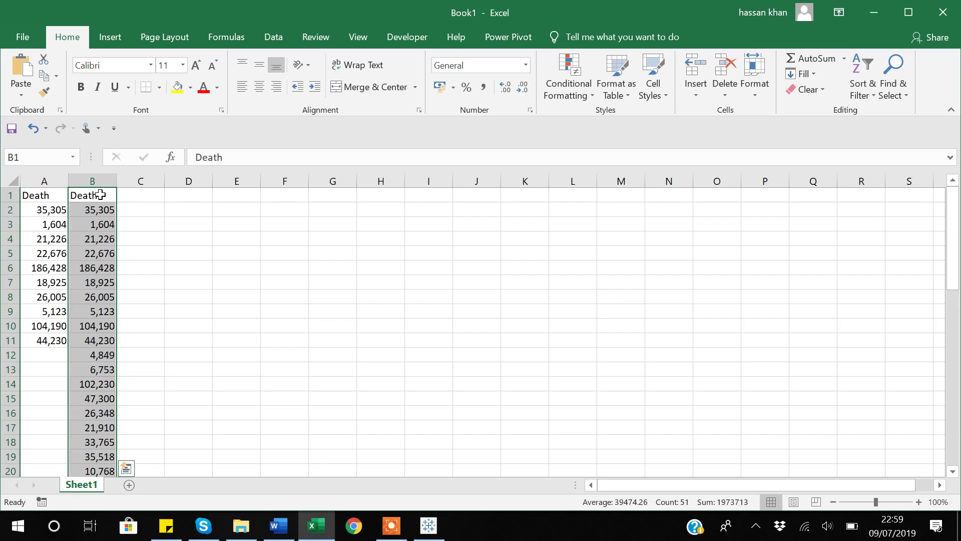
scroll(110, 300, down, 14)
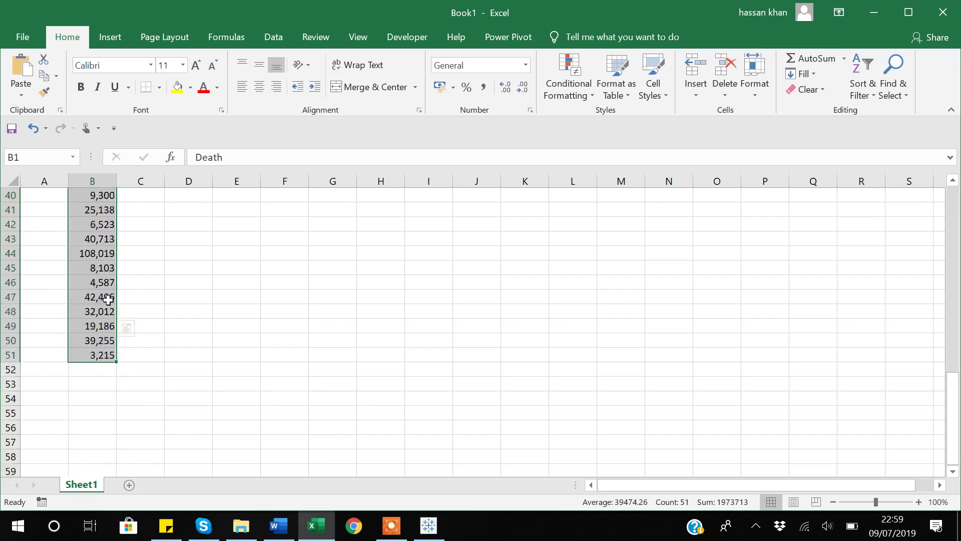
scroll(108, 299, up, 14)
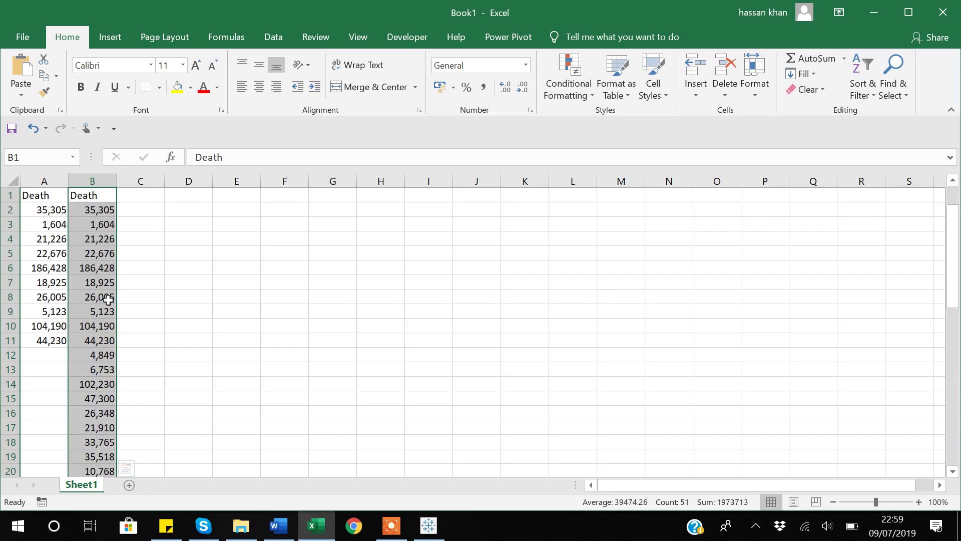
click(161, 250)
Copy the Pop values of Alaska through Colorado in Tableau Public and paste them at cell D3 of the Excel sheet
key(alt+Tab)
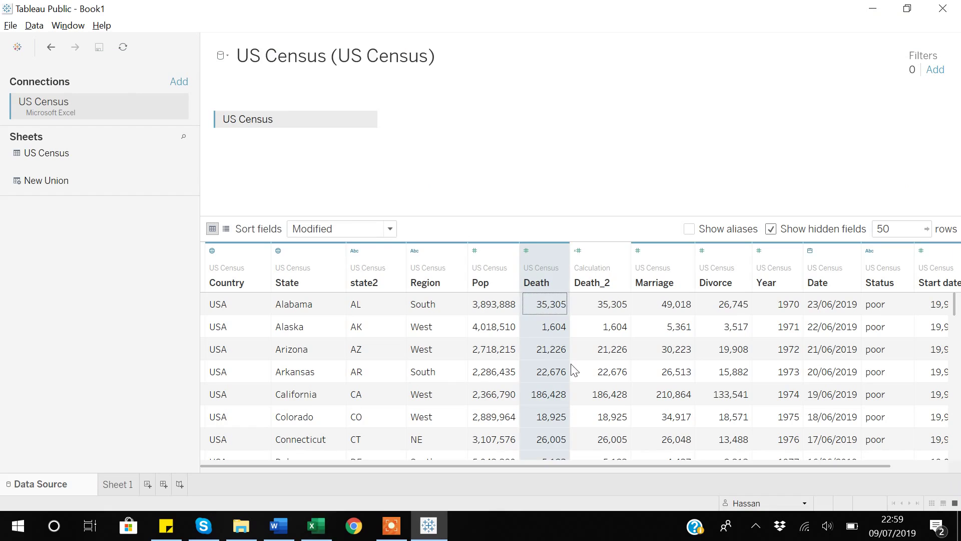
click(499, 329)
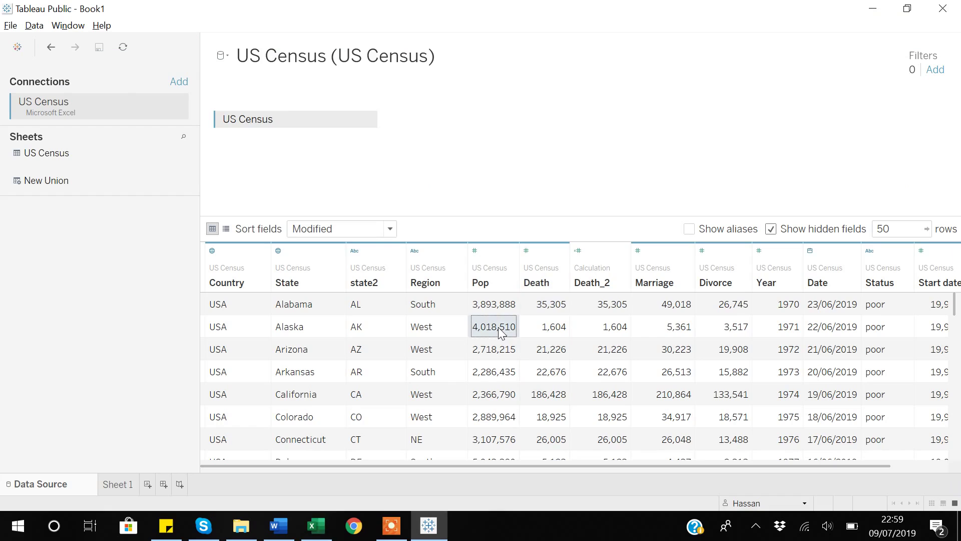
key(shift+Down)
key(shift+Down)
key(shift+Down)
key(shift+Down)
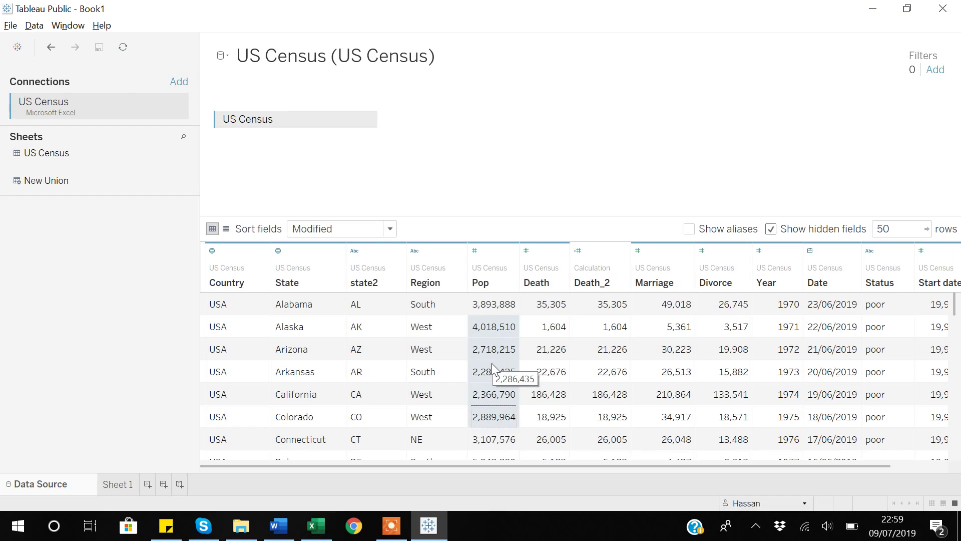
key(alt+Tab)
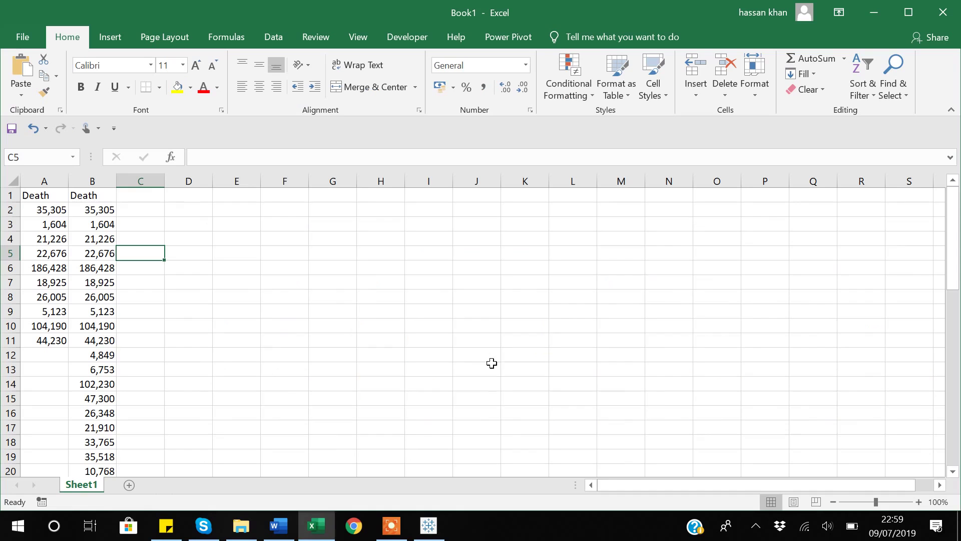
click(191, 220)
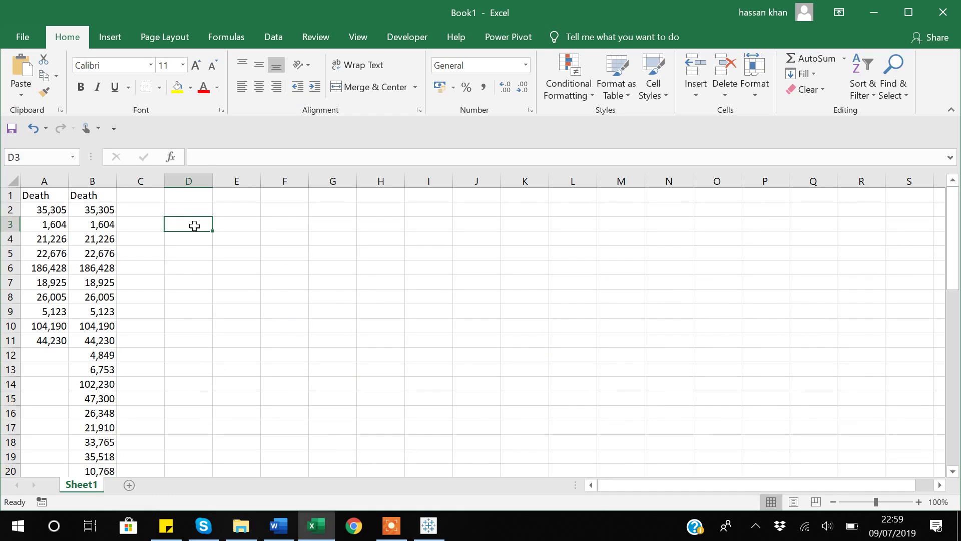
key(ctrl+v)
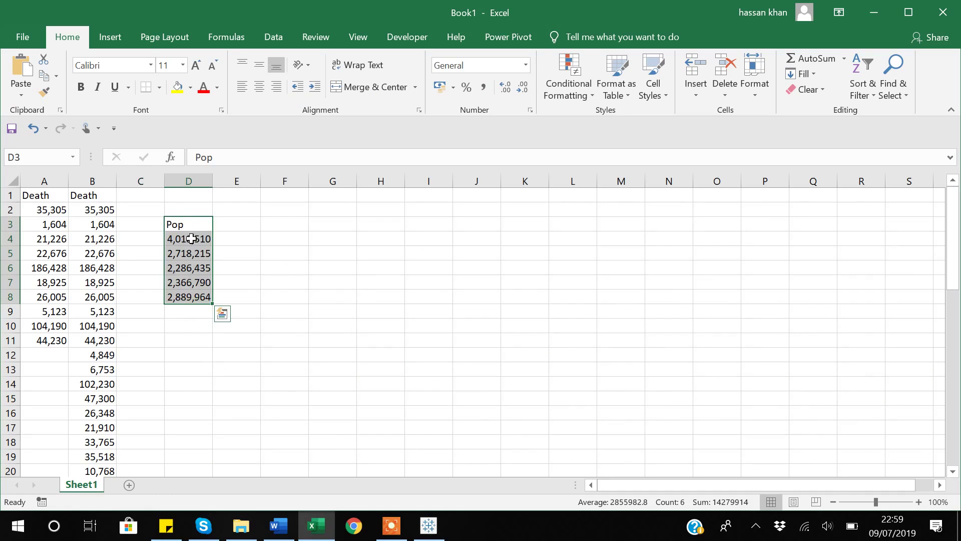
click(186, 224)
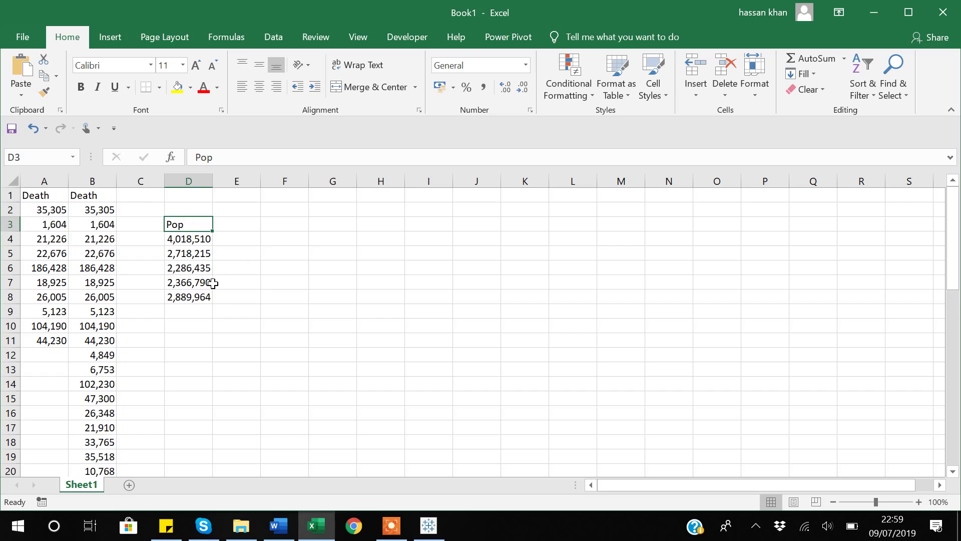
Copy the entire data preview grid in Tableau Public and paste it at cell G2 of the Excel sheet
key(alt+Tab)
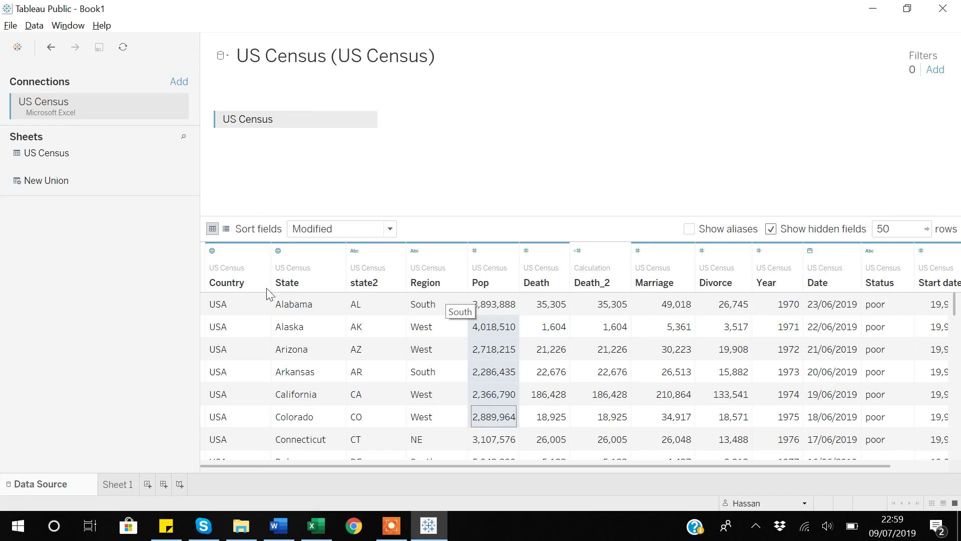
click(224, 308)
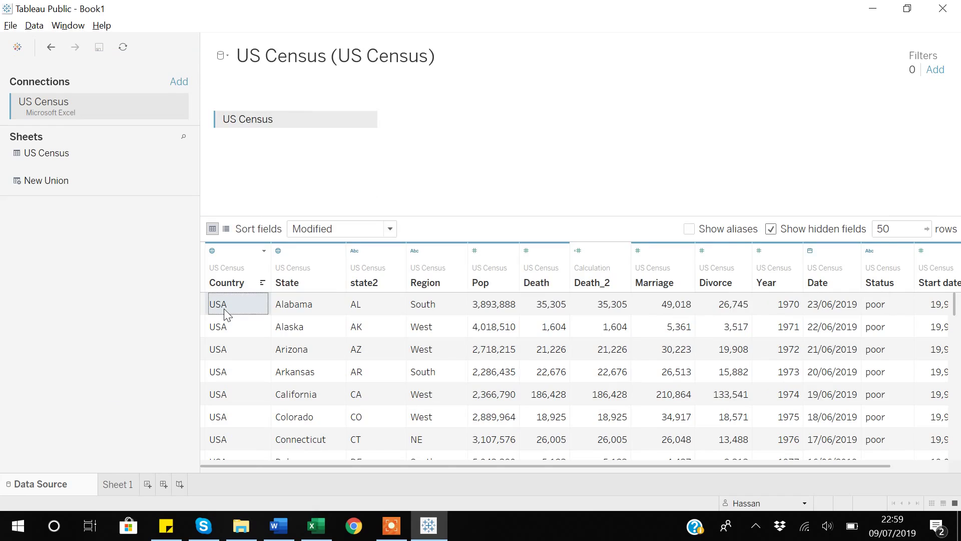
key(ctrl+a)
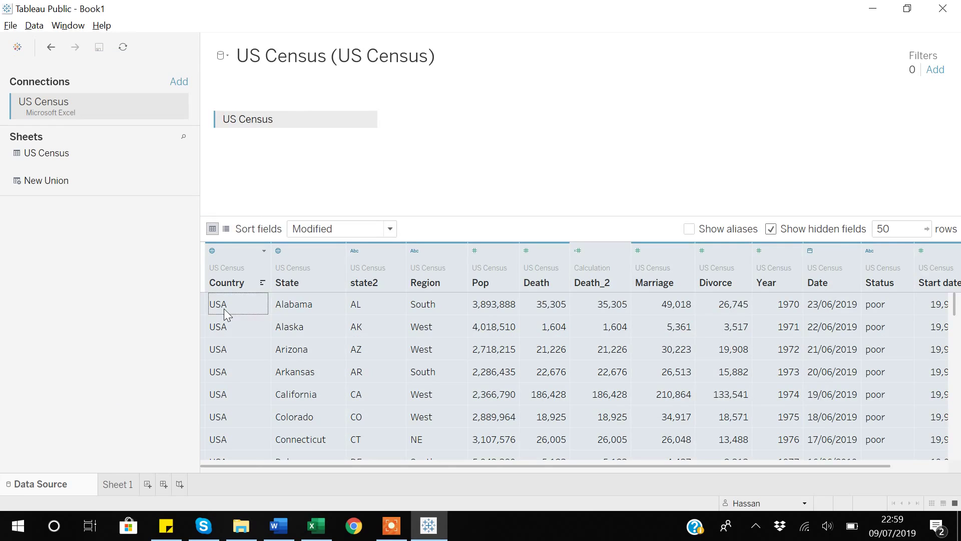
key(alt+Tab)
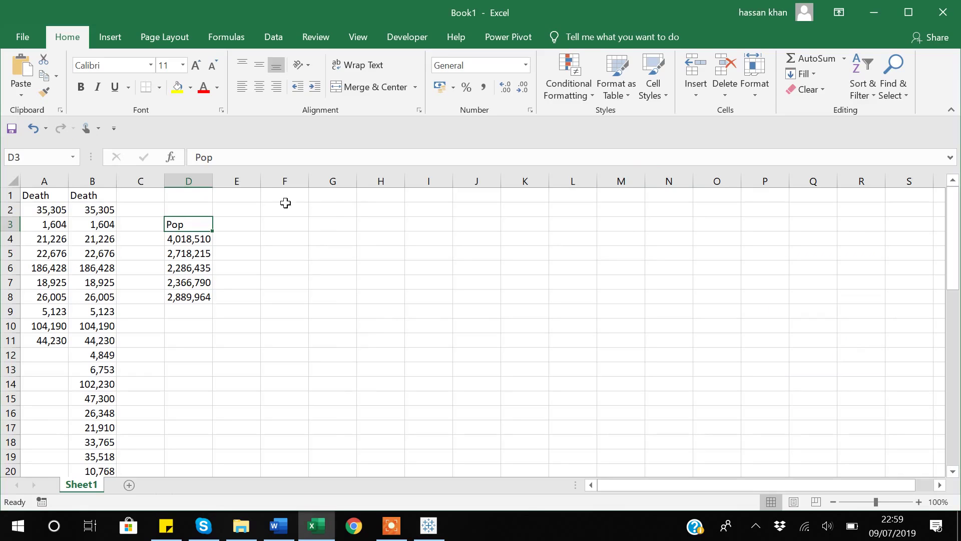
click(328, 208)
key(ctrl+v)
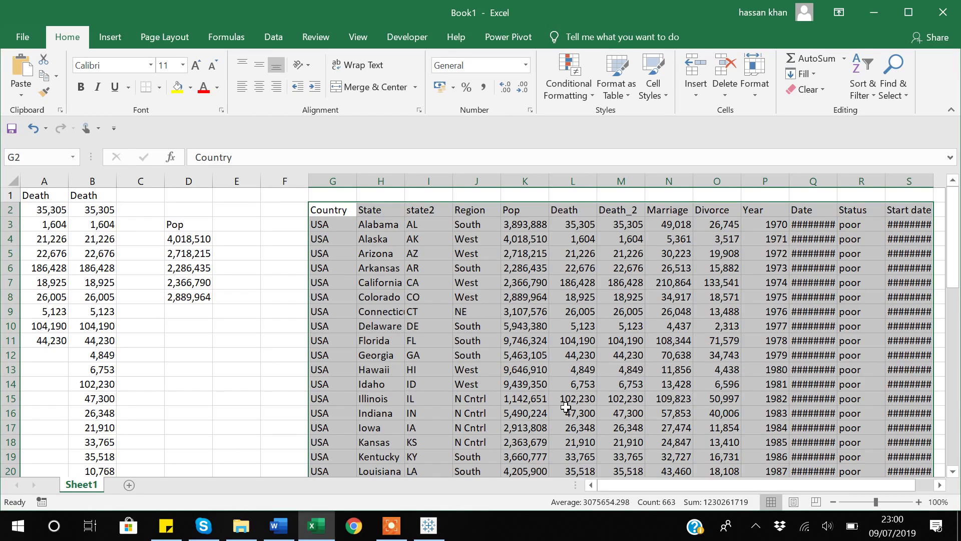
Switch back to Tableau Public and compare the field options offered for Country, state2, Death and Date
click(431, 529)
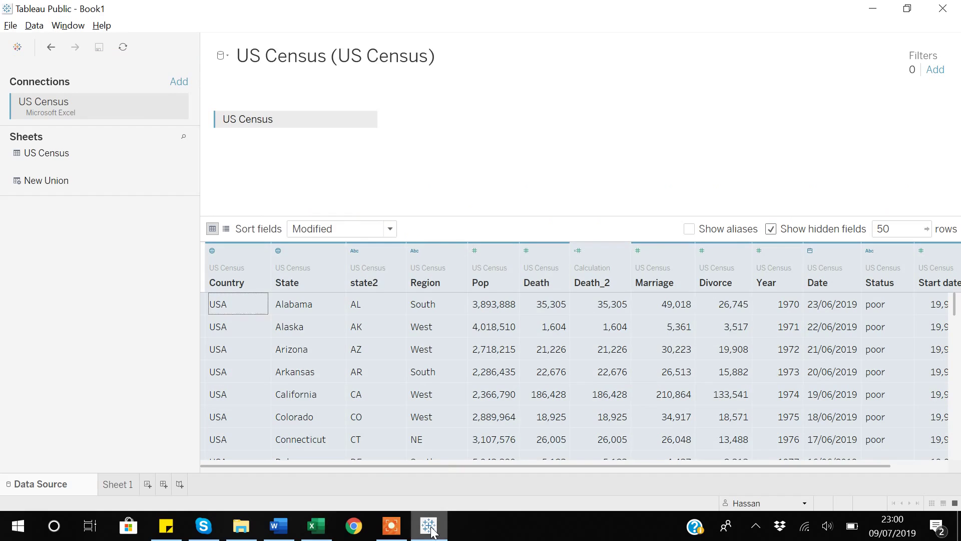
click(321, 313)
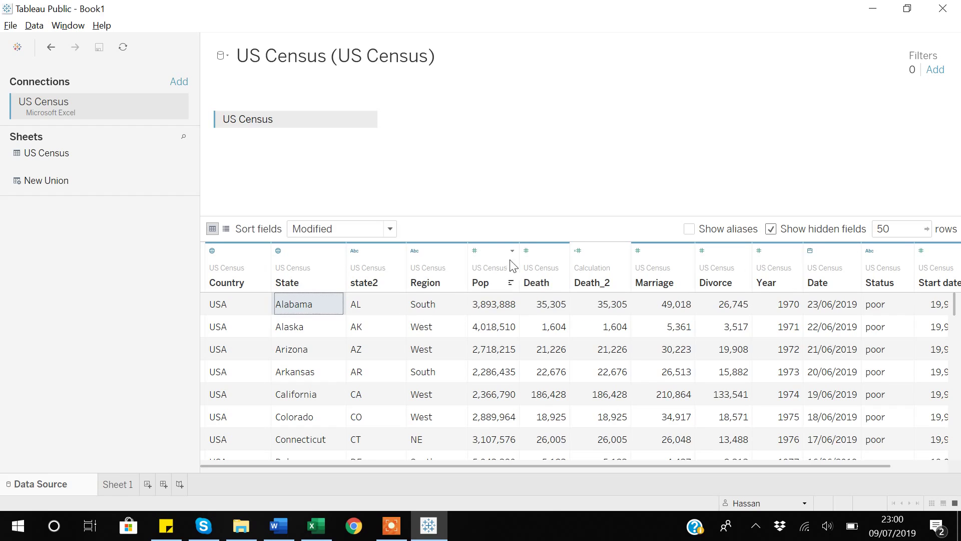
click(263, 251)
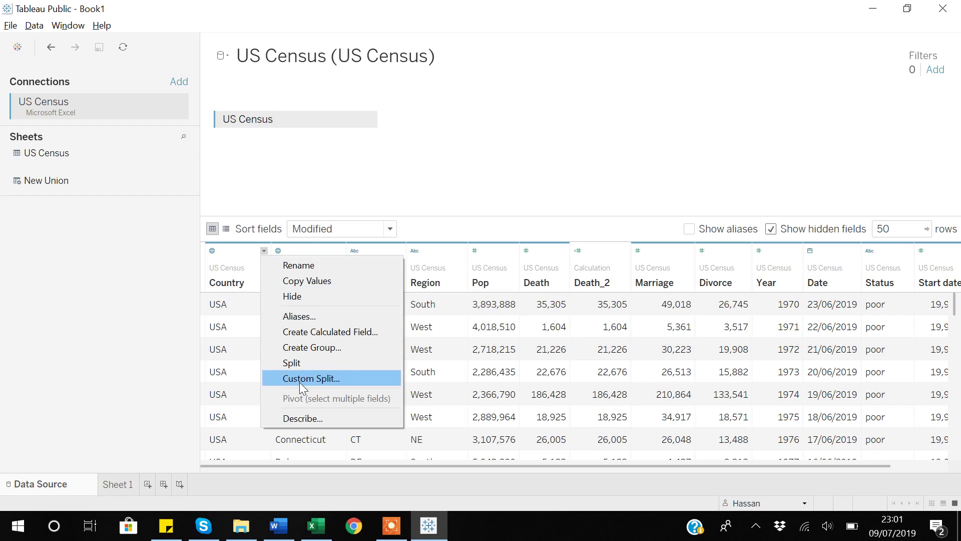
click(319, 249)
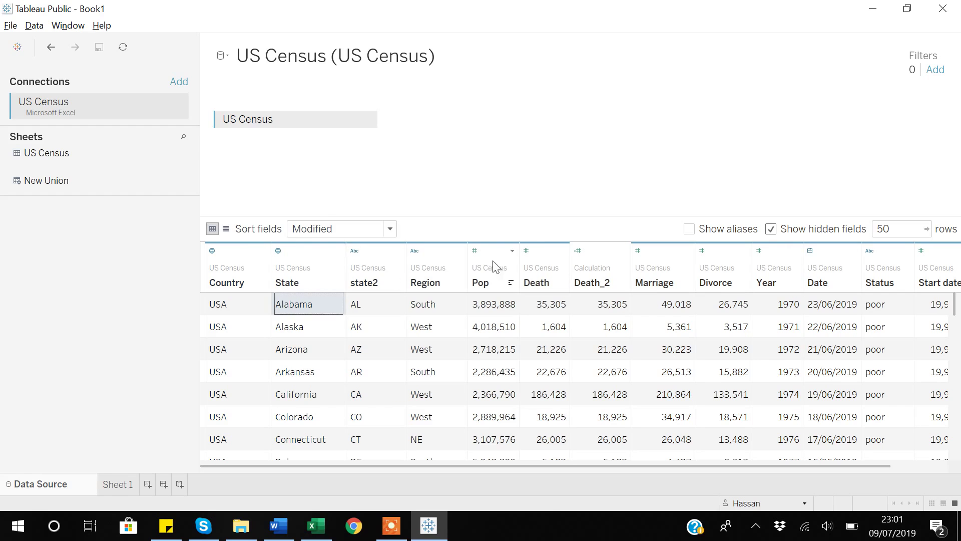
click(399, 251)
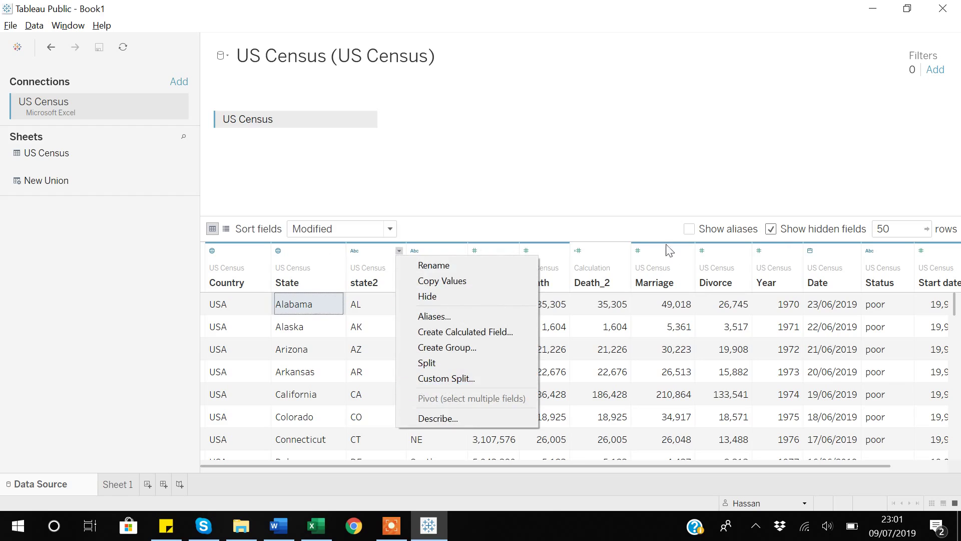
click(613, 255)
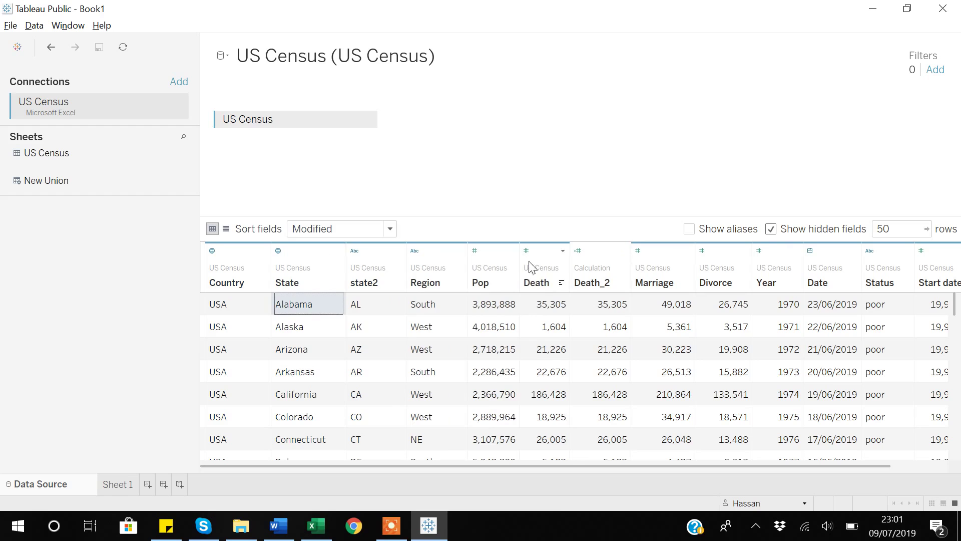
click(548, 255)
click(563, 251)
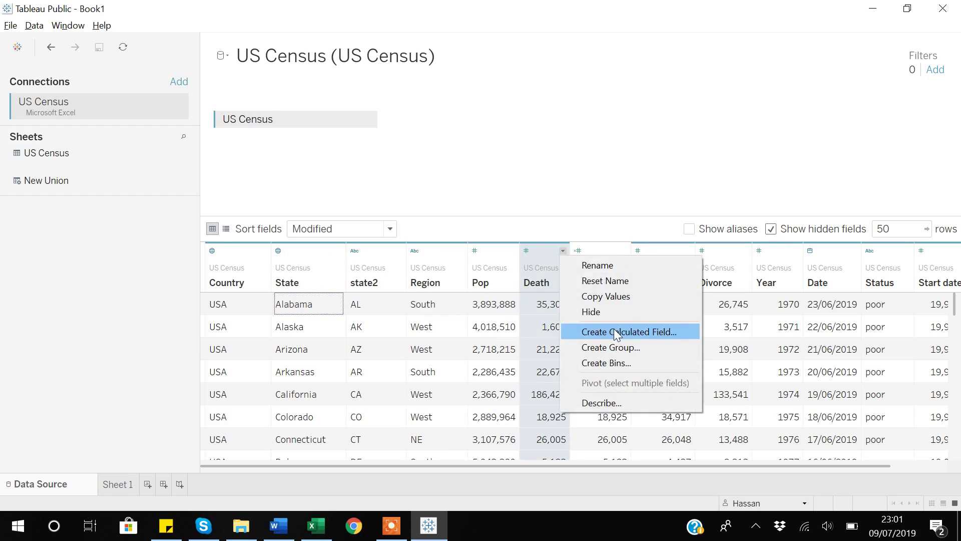
click(833, 258)
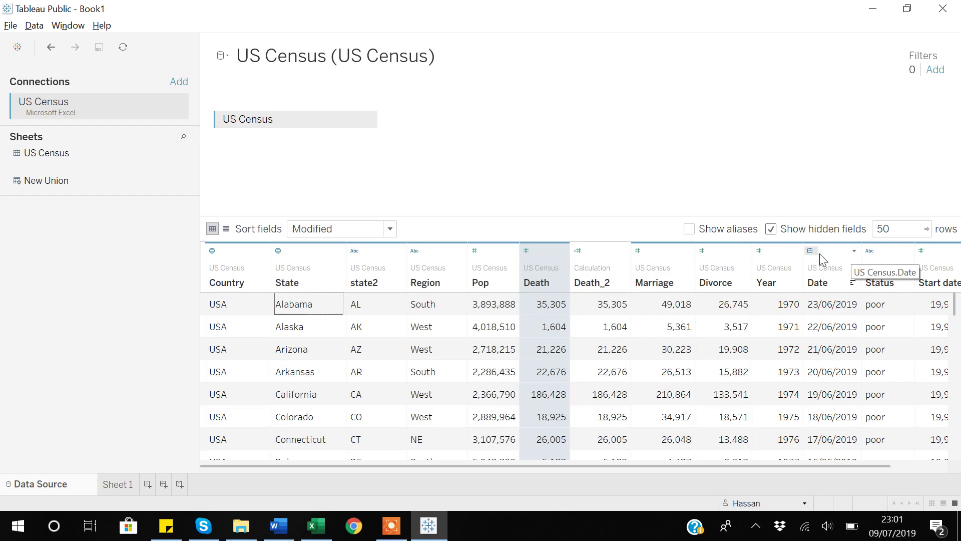
click(854, 251)
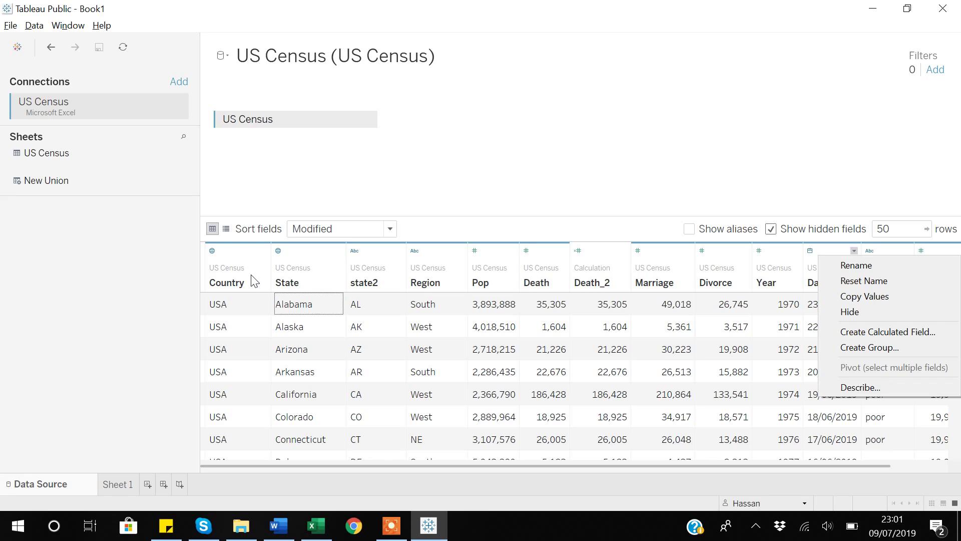
key(Escape)
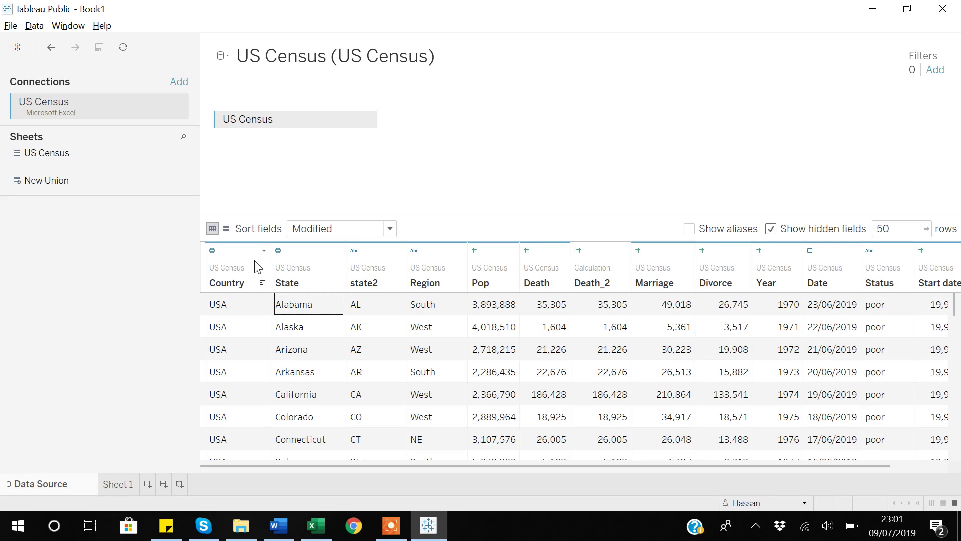
Create a calculated field named Country_2 from the Country field with the formula [Country]
click(250, 259)
right_click(250, 260)
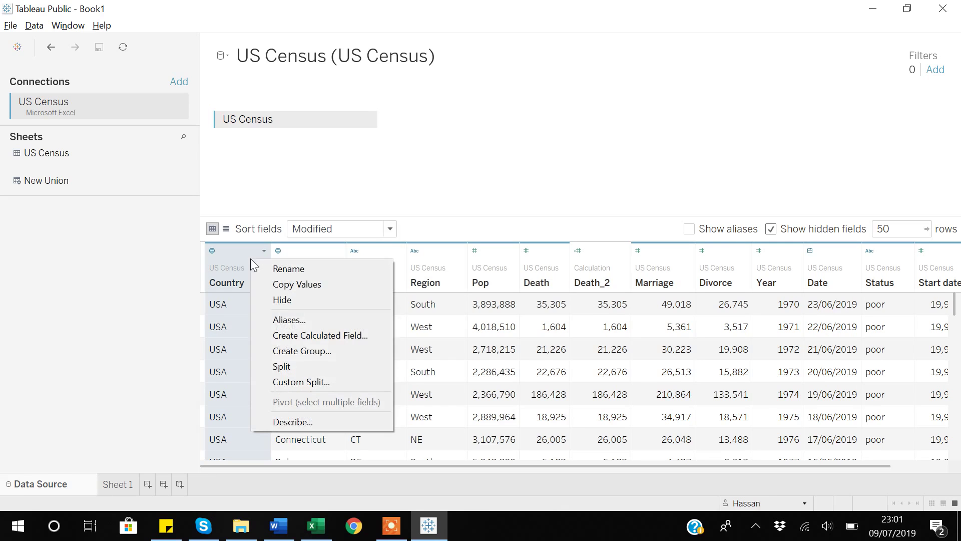
click(317, 335)
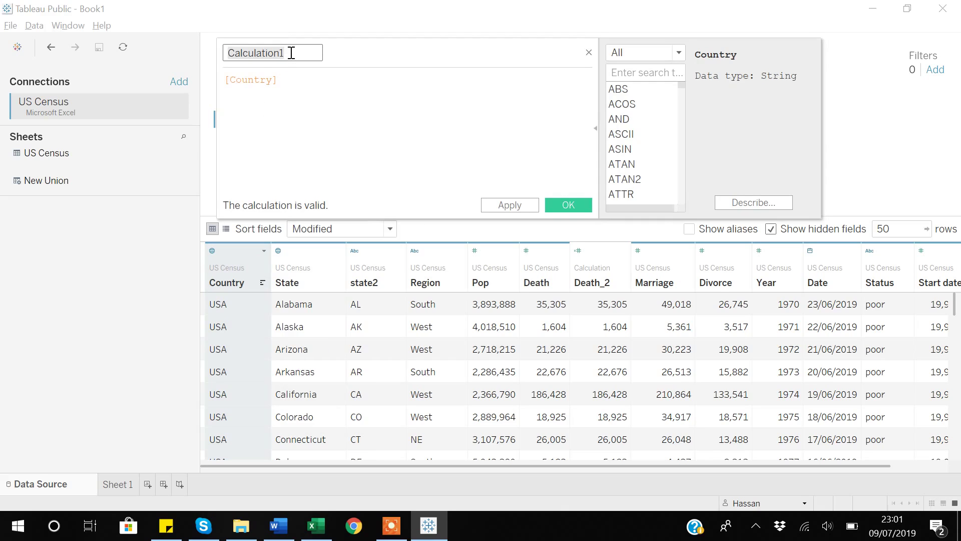
key(BackSpace)
text(C)
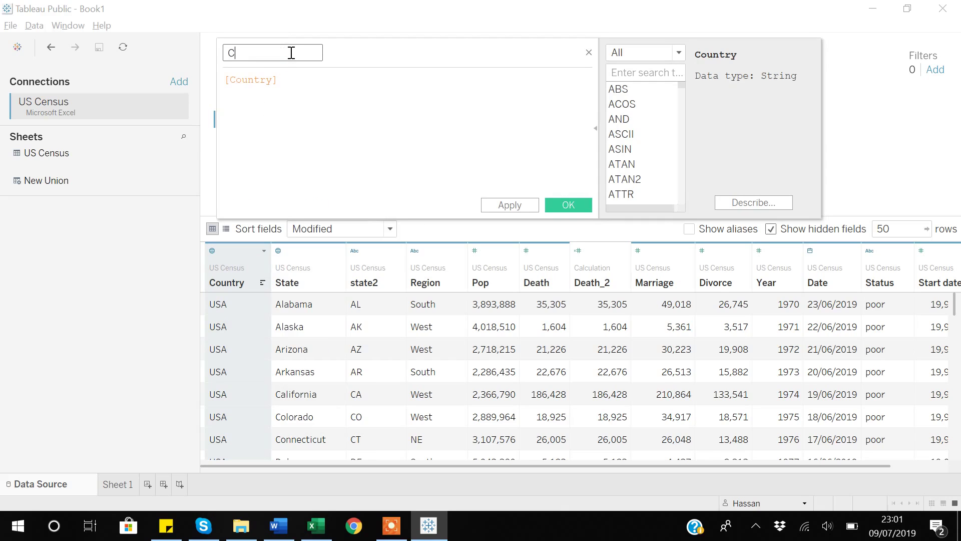
text(ou)
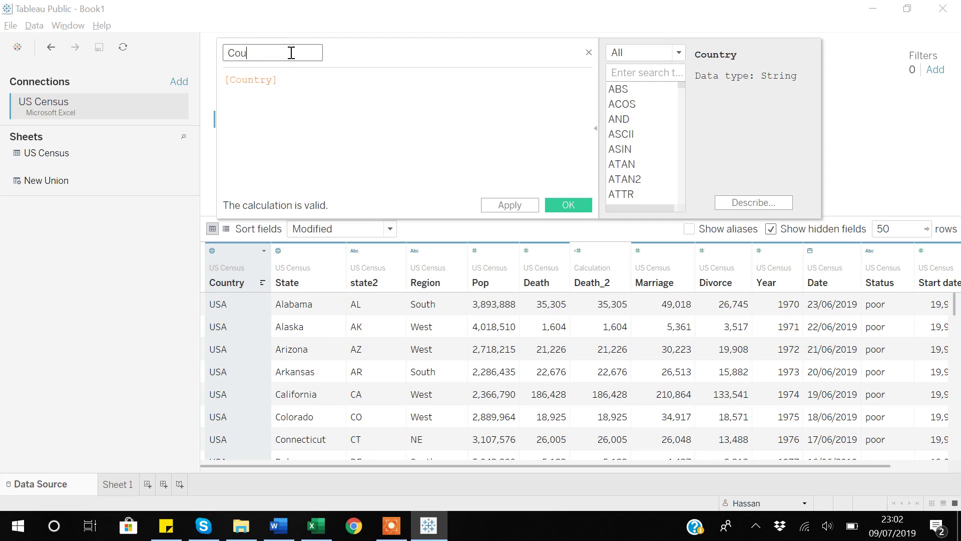
text(ntry_2)
click(511, 209)
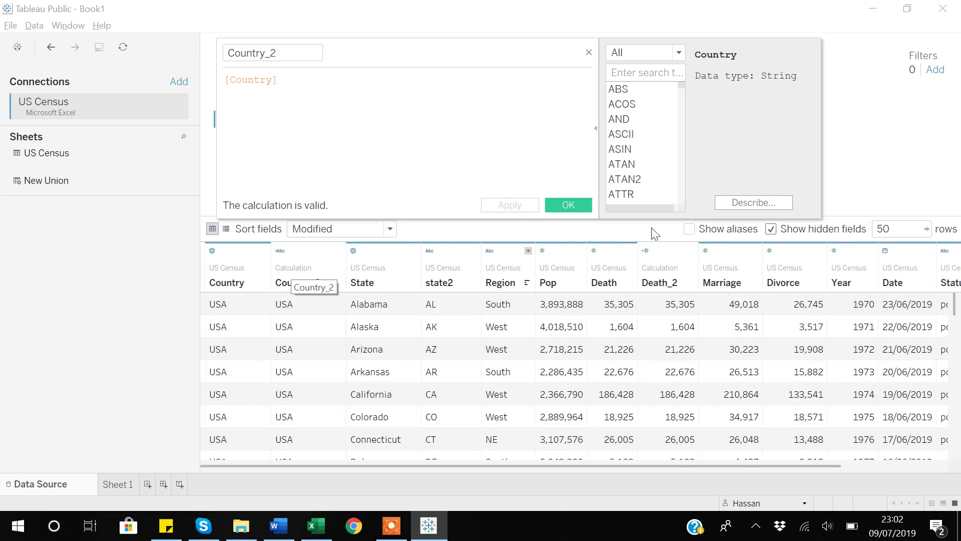
click(589, 52)
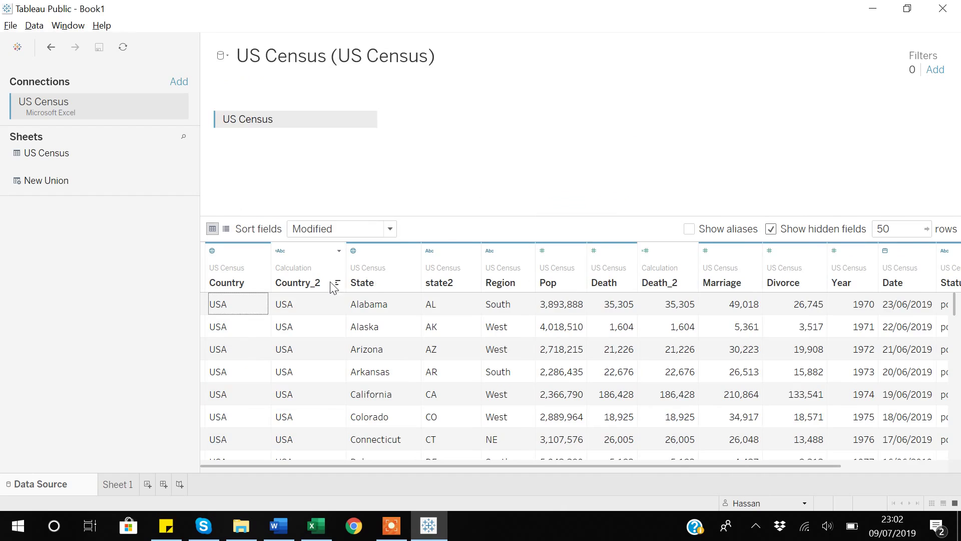
Apply a custom split to Country_2 with separator S, splitting off the first 1 column, and check the resulting field
click(338, 250)
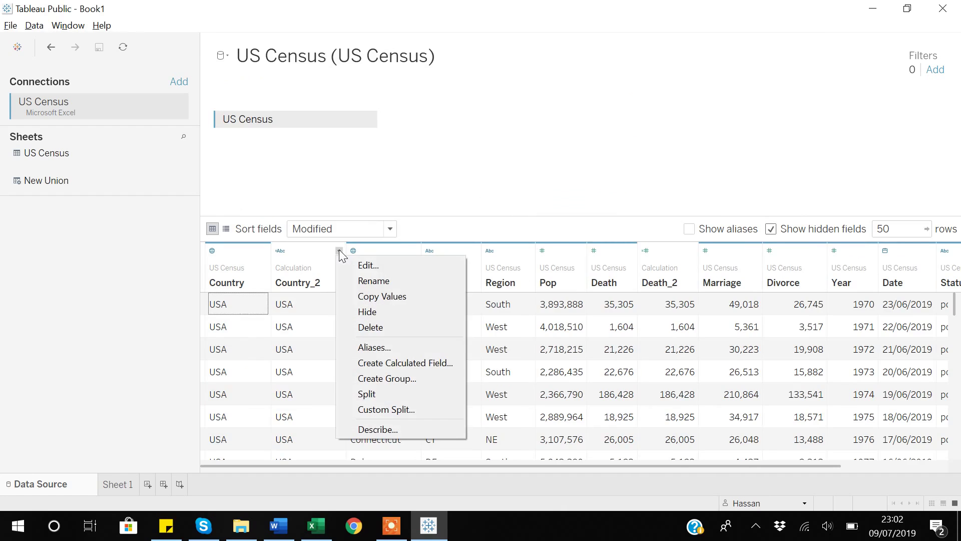
click(377, 409)
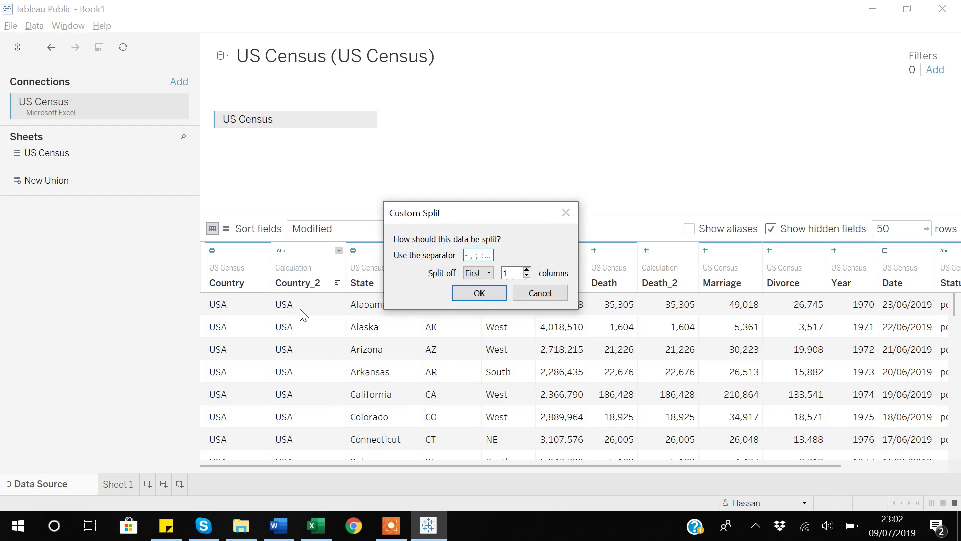
click(478, 255)
text(S)
click(485, 295)
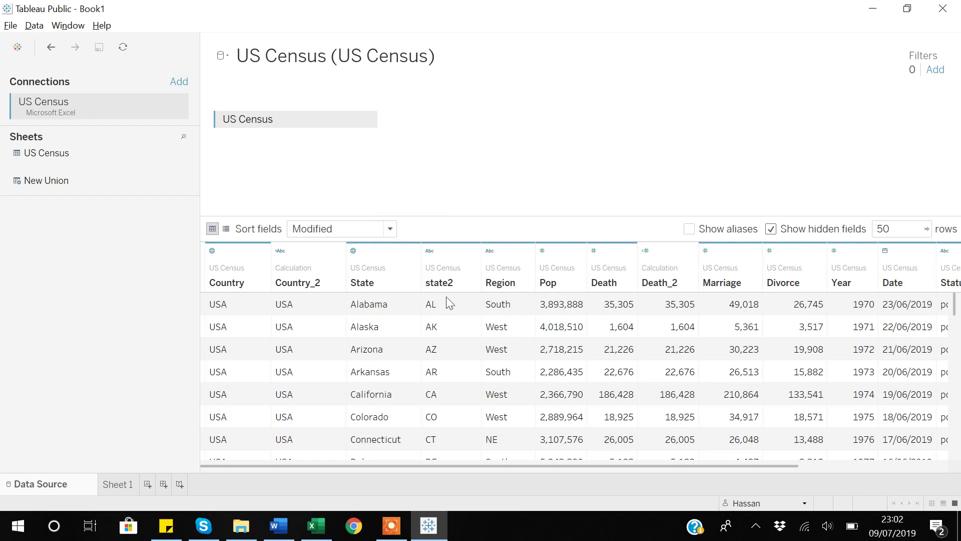
drag(473, 468, 794, 474)
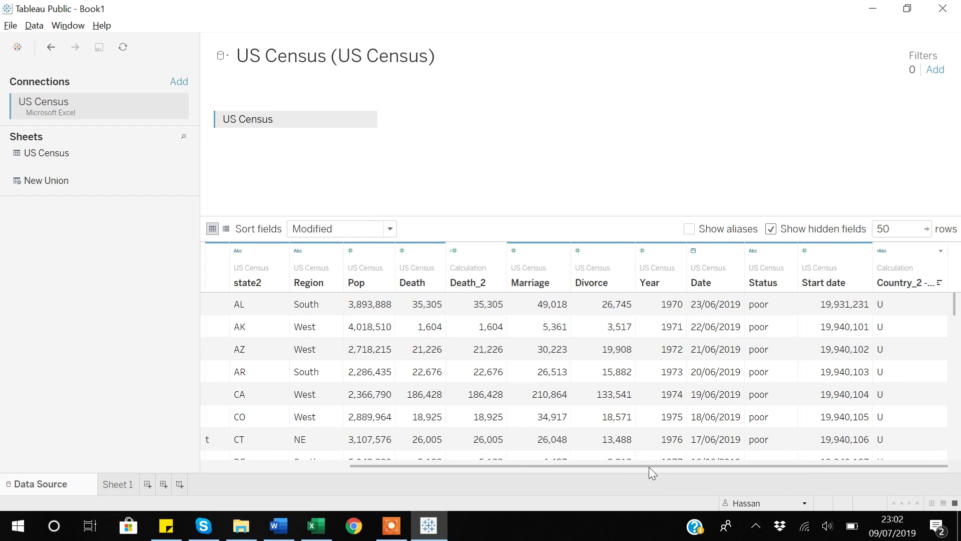
drag(648, 466, 518, 465)
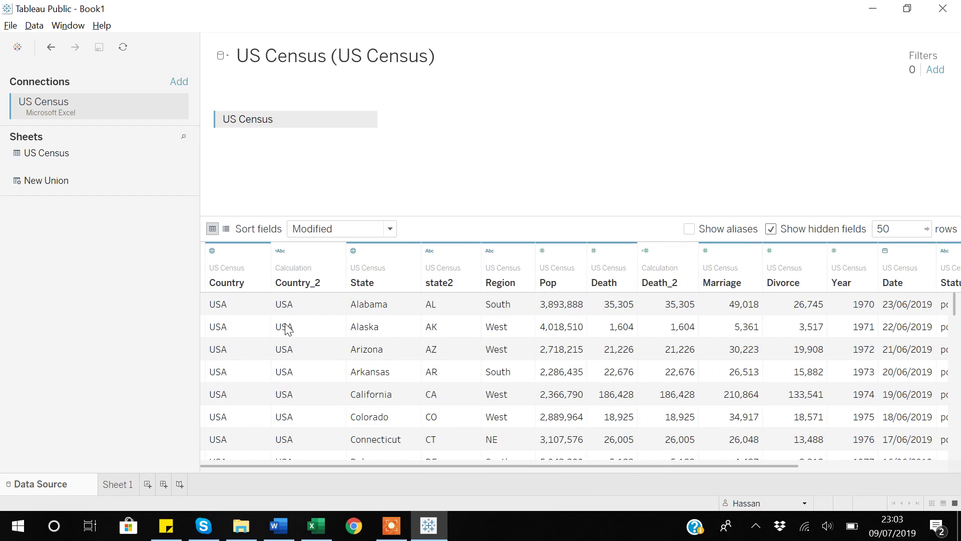
drag(464, 466, 690, 469)
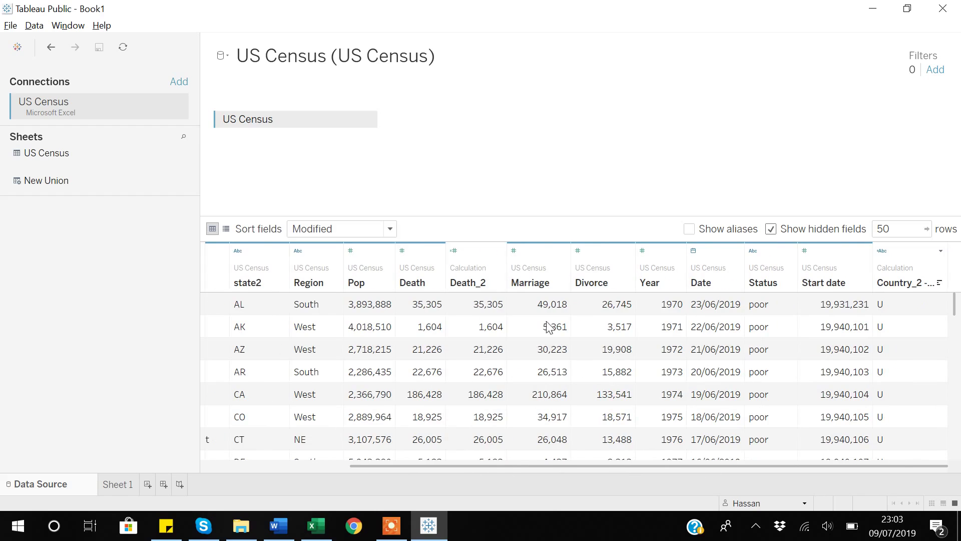
drag(503, 467, 378, 464)
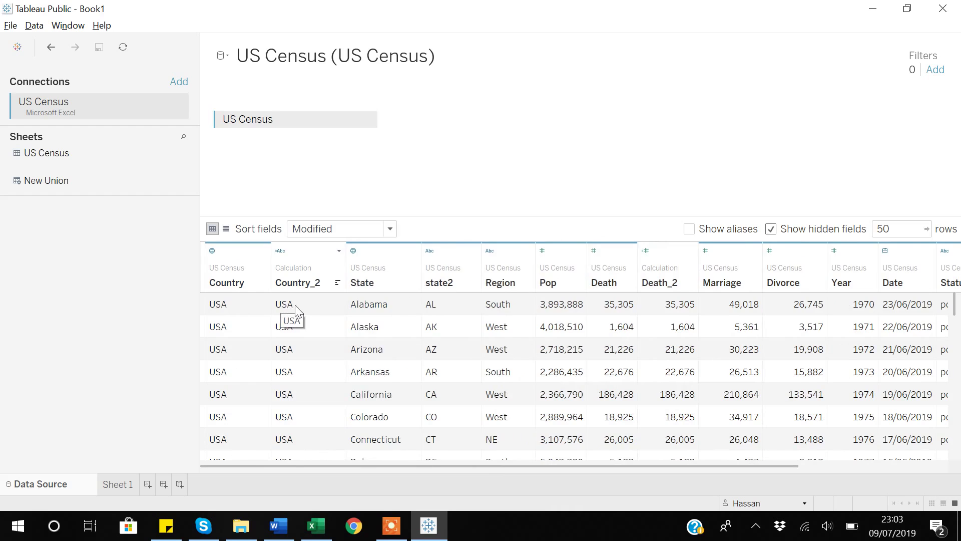
Apply another custom split to Country_2 with separator S, splitting off the last 1 column, and compare both split fields
click(339, 251)
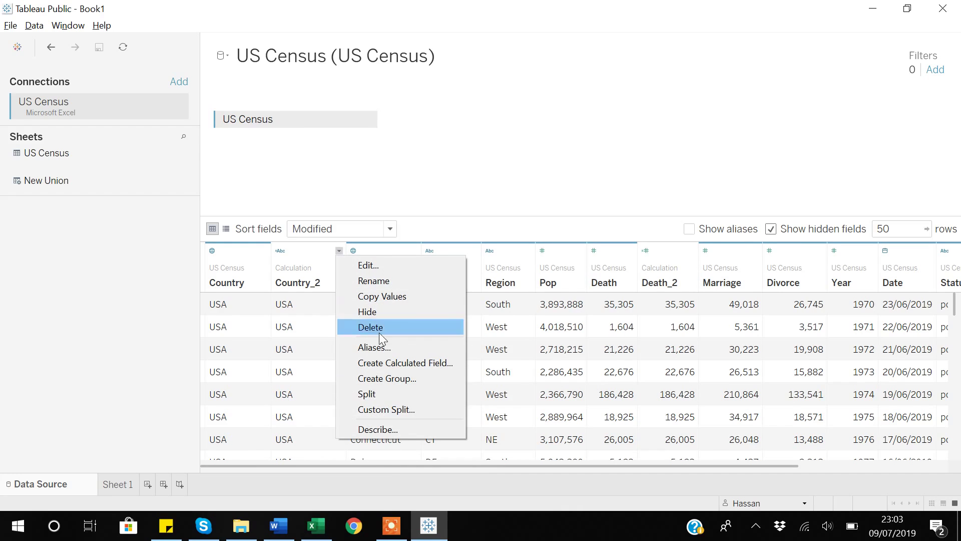
click(380, 409)
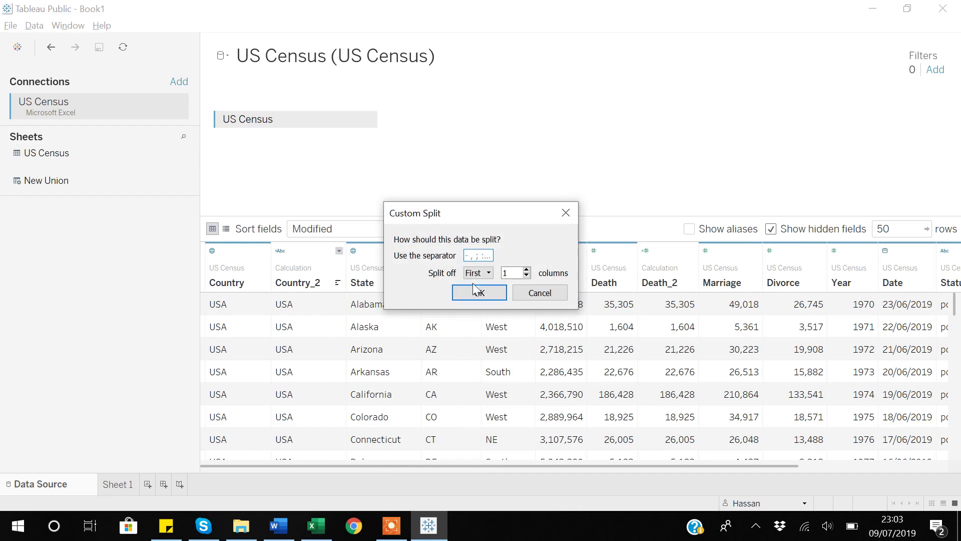
text(S)
click(487, 273)
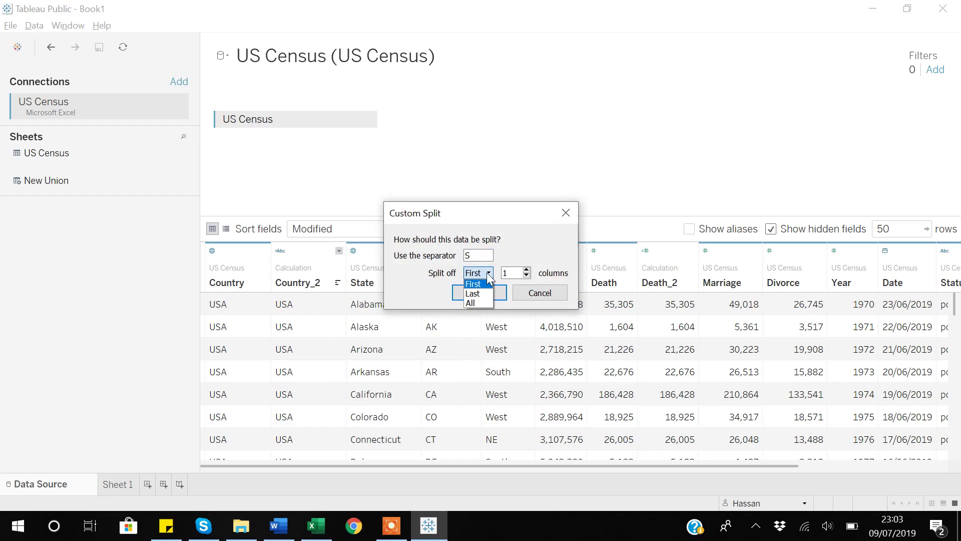
click(474, 295)
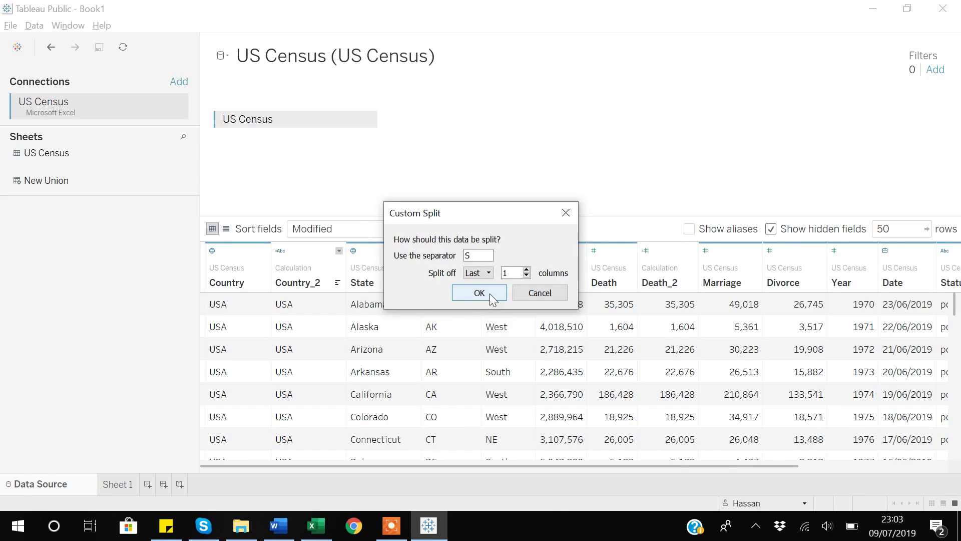
click(490, 293)
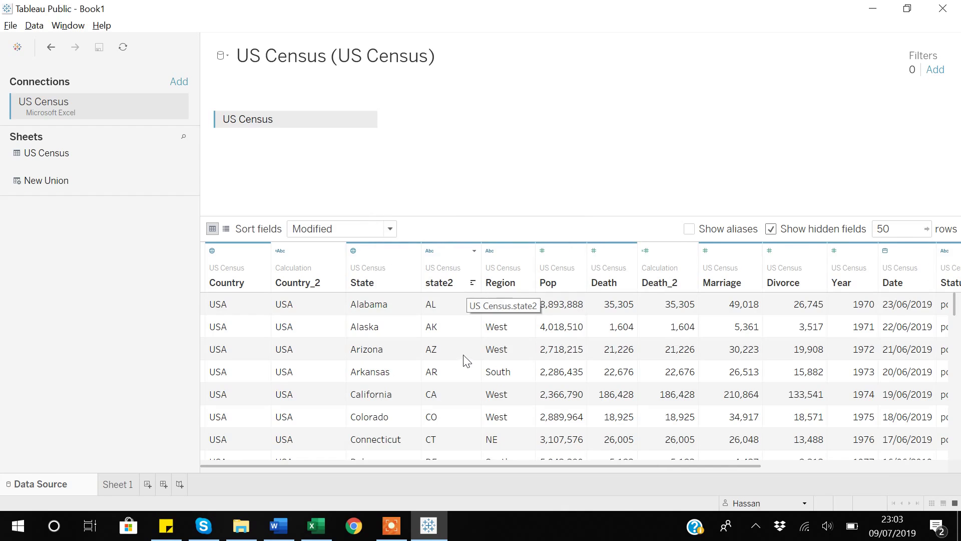
drag(644, 467, 870, 432)
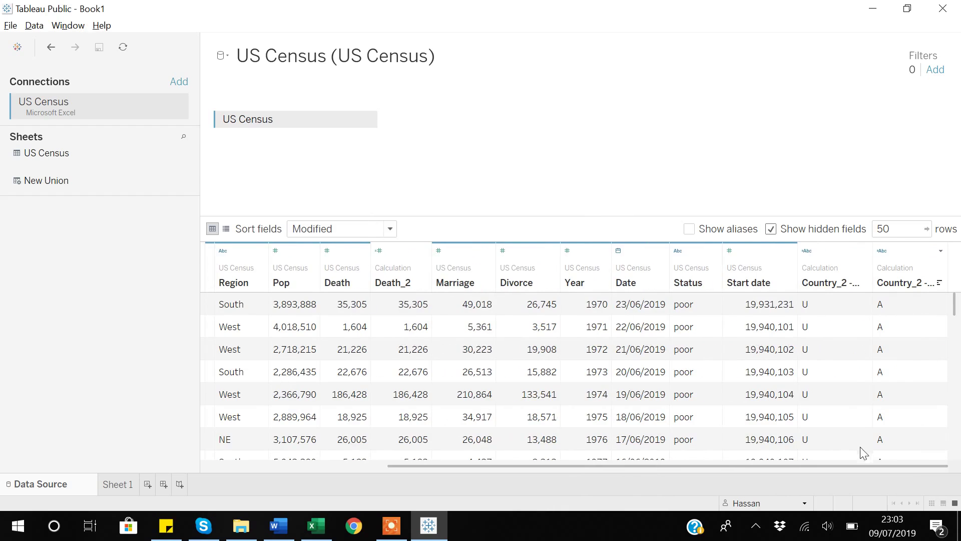
drag(776, 466, 535, 491)
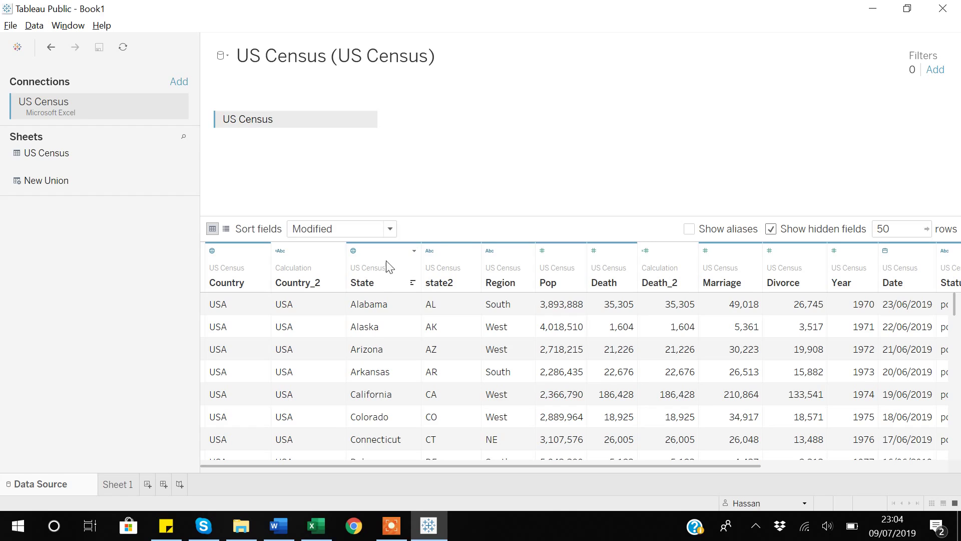
Apply a custom split to State with the lowercase letter l as separator, splitting off the first 1 column, and compare the result with State
click(379, 273)
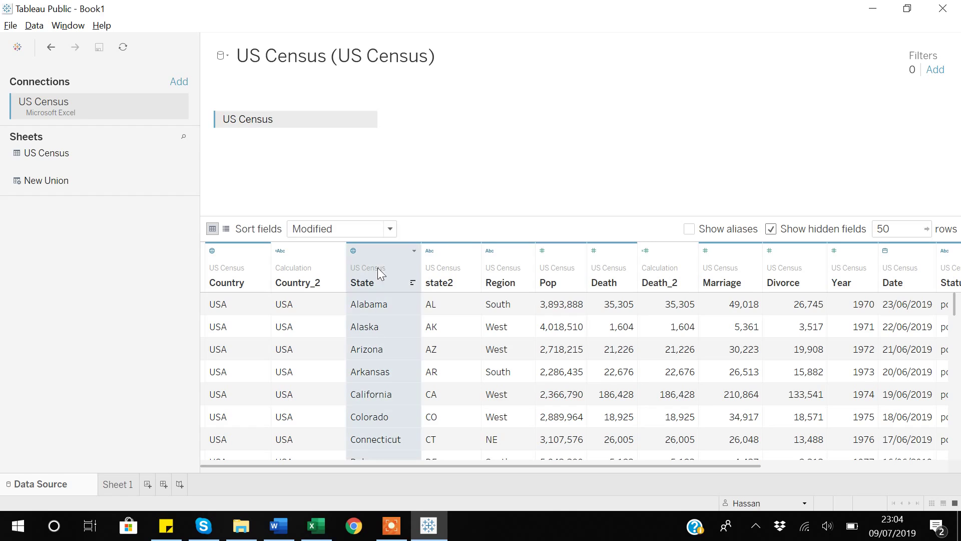
click(414, 251)
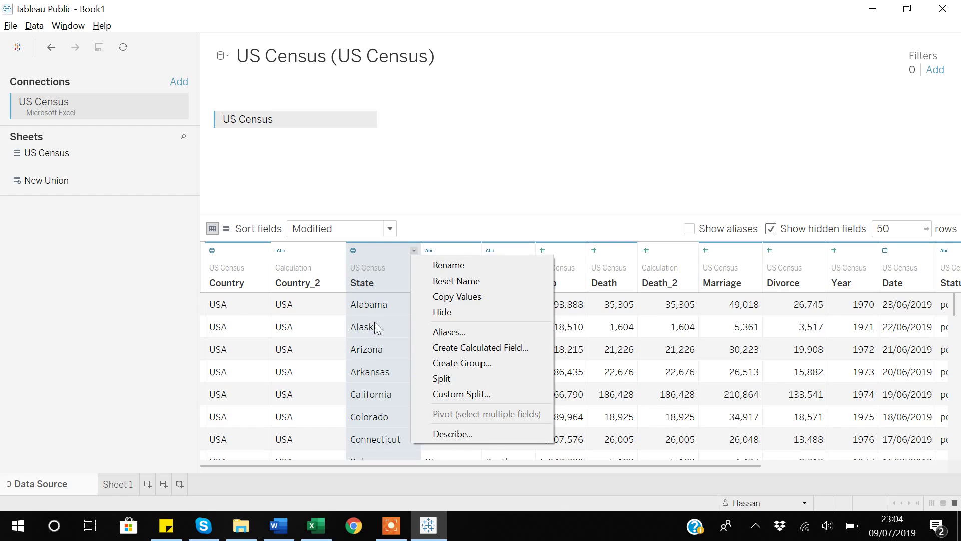
click(451, 395)
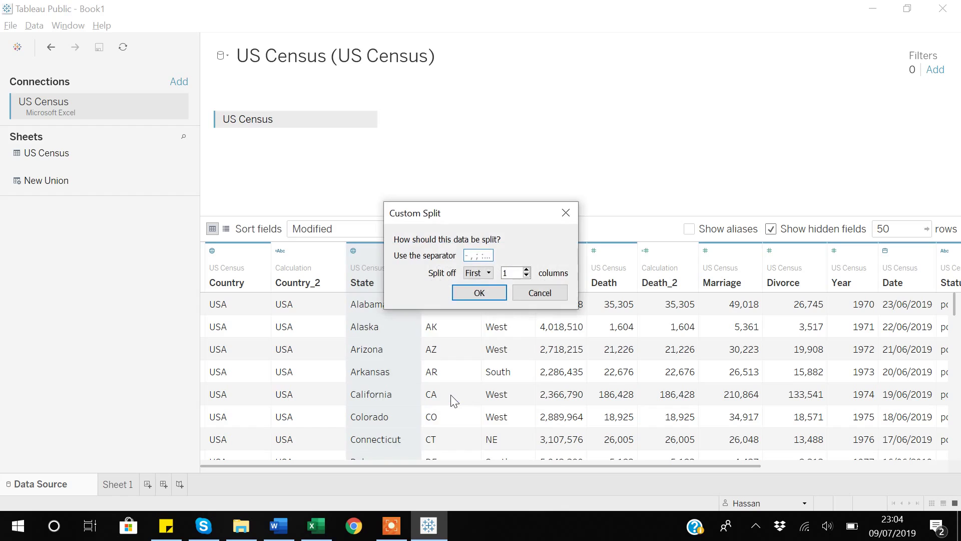
text(|)
click(482, 293)
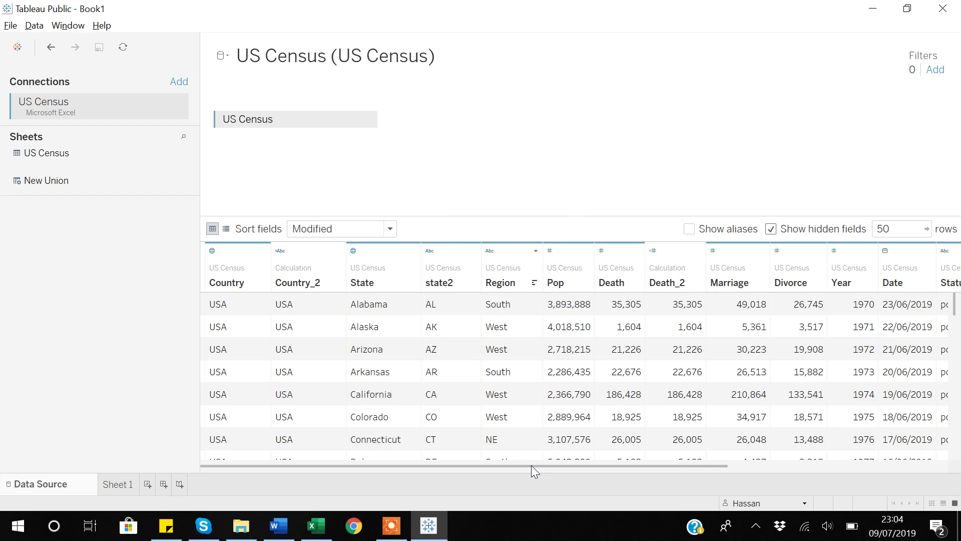
drag(536, 465, 768, 451)
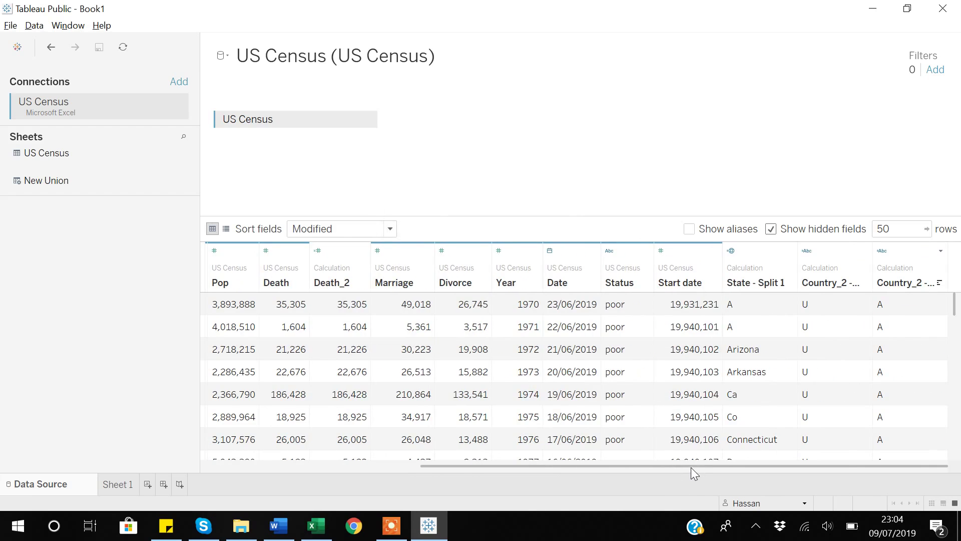
drag(680, 467, 491, 482)
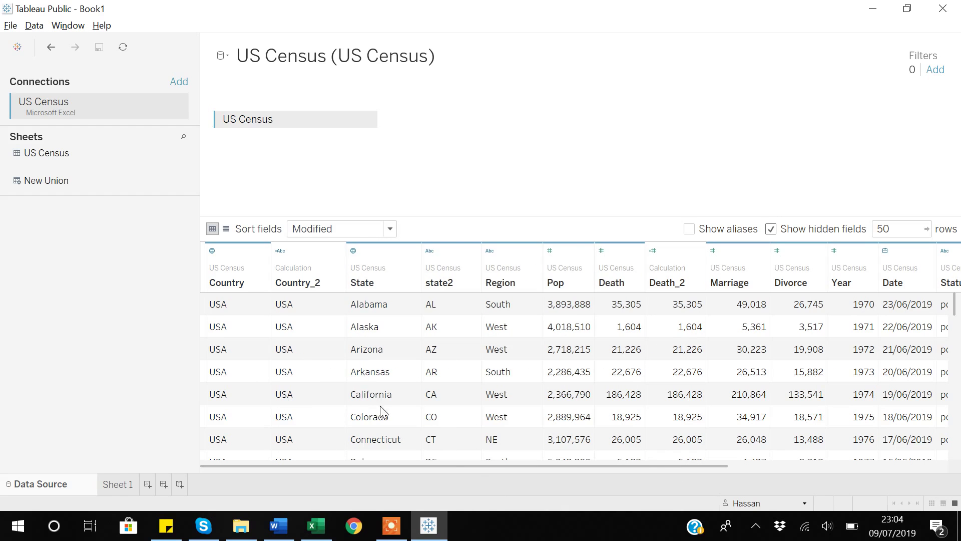
drag(470, 465, 758, 463)
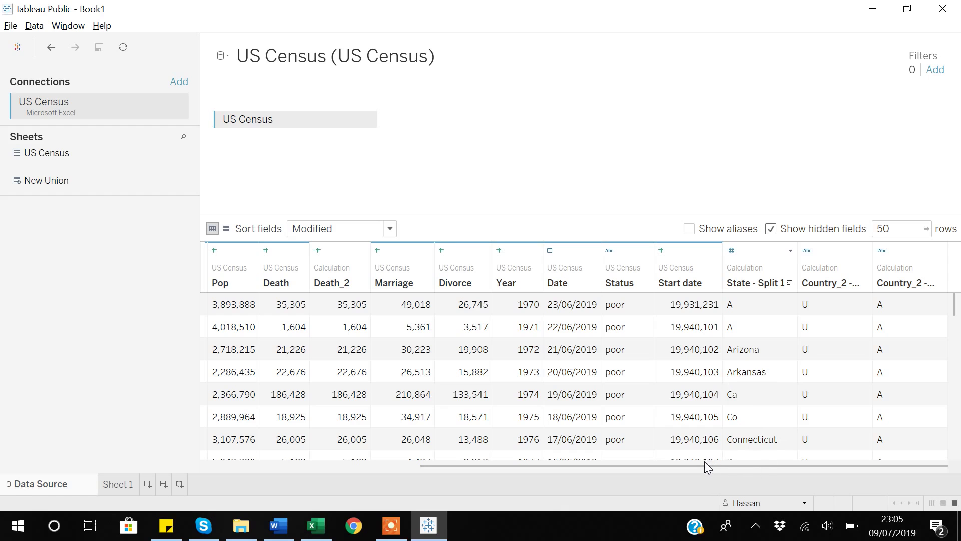
drag(703, 464, 530, 479)
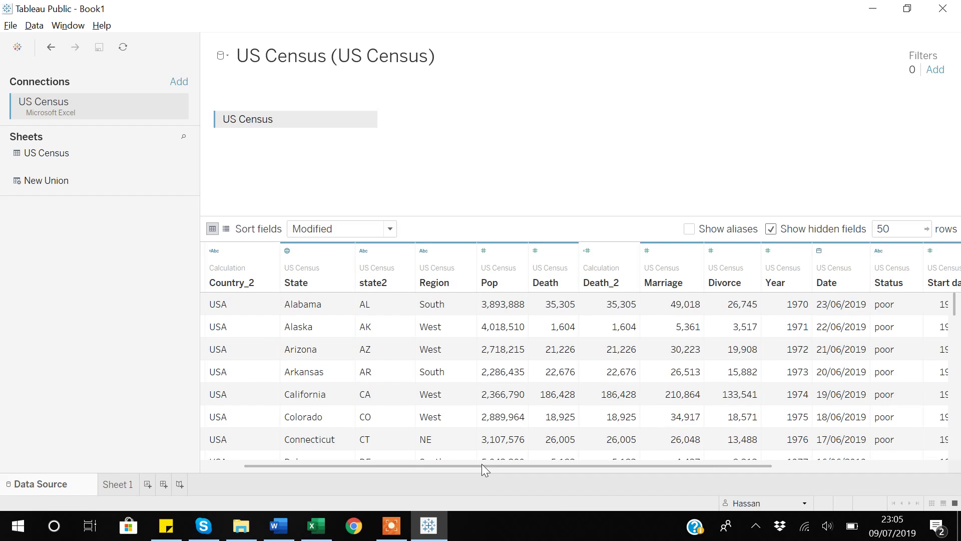
Apply another custom split to State with separator l, splitting off the last 1 column, and check both State split fields
click(347, 251)
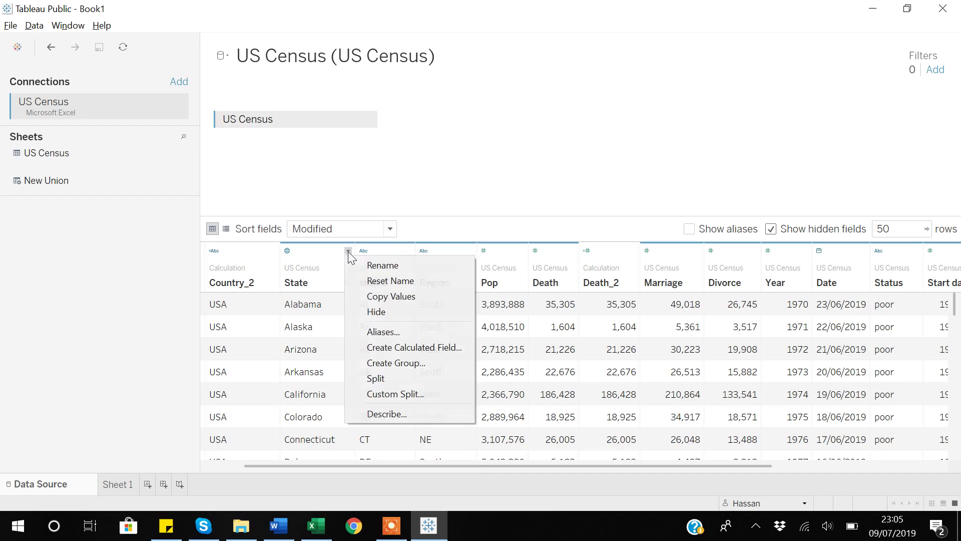
click(387, 390)
text(|)
click(479, 273)
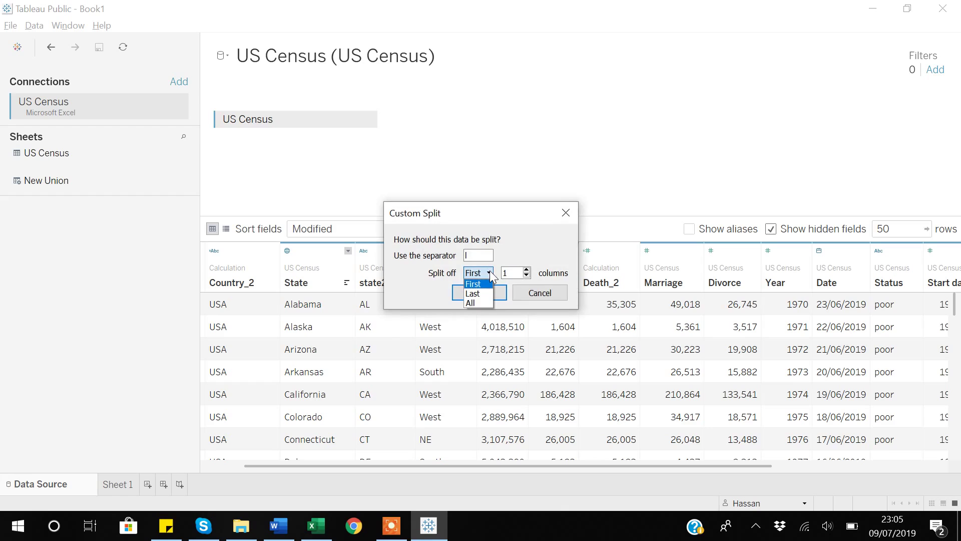
click(476, 295)
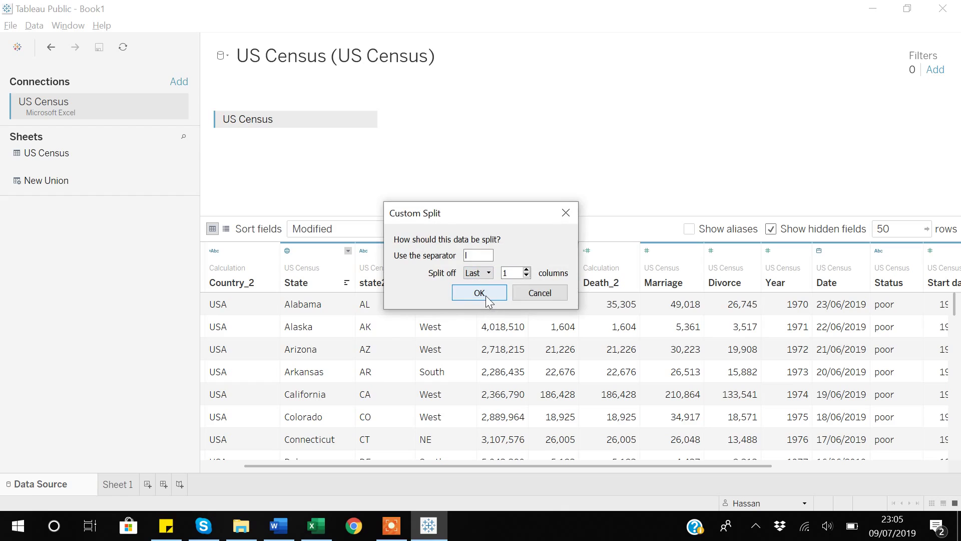
click(484, 293)
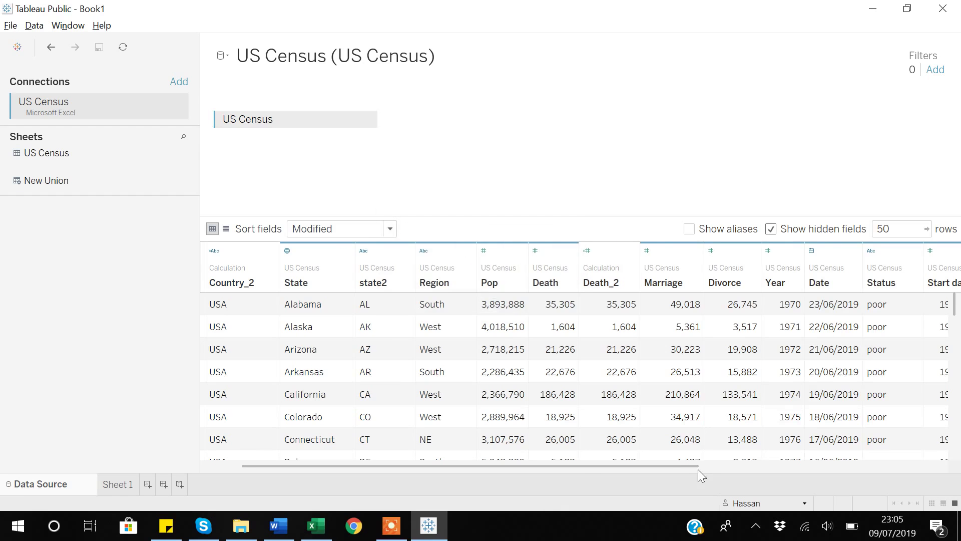
drag(587, 465, 740, 462)
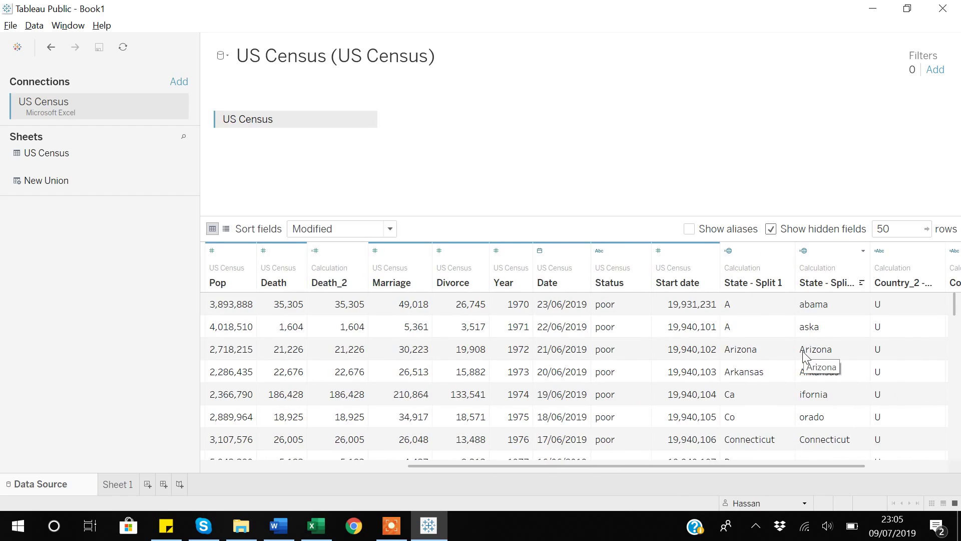
drag(635, 465, 326, 481)
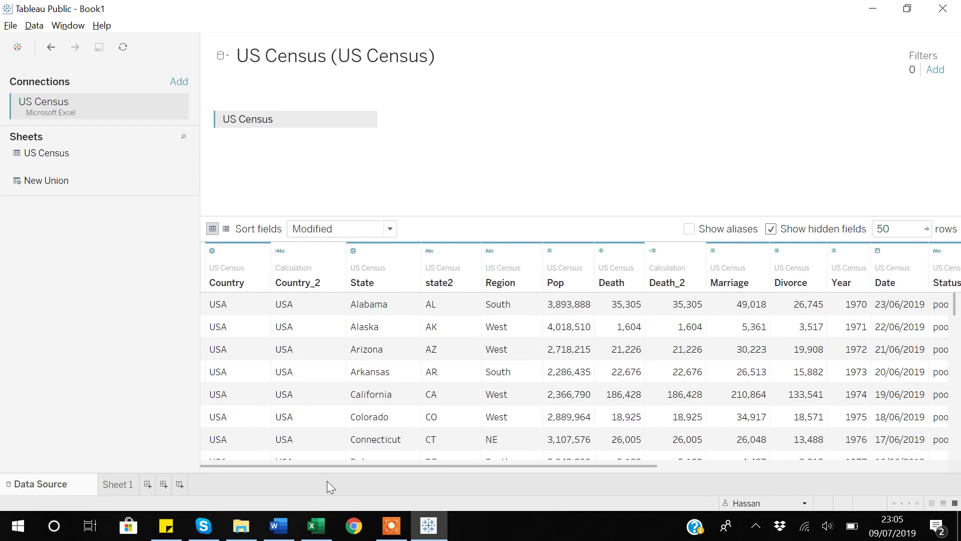